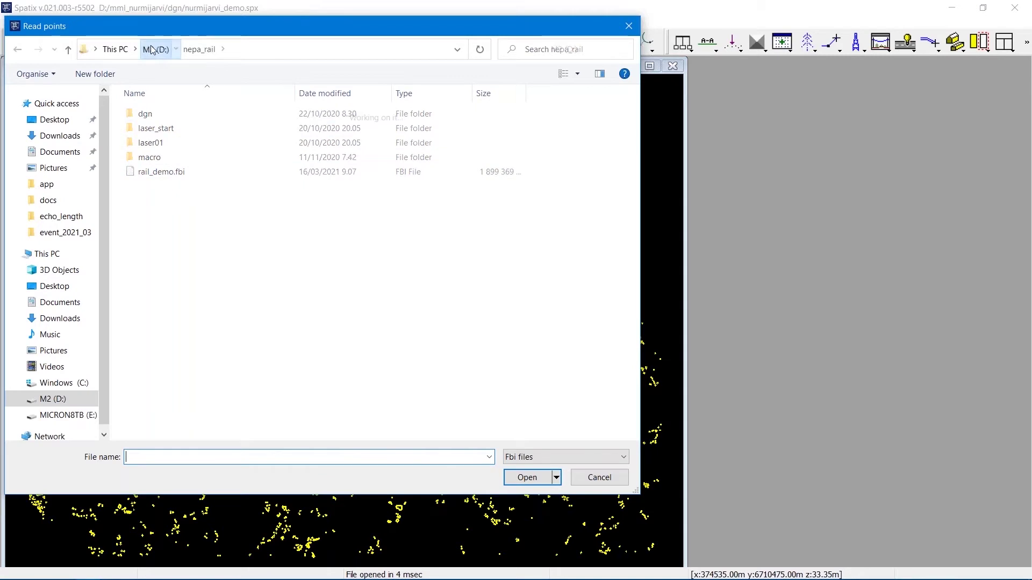
- Load the points of roof_vegetation.fbi from the mml_nurmijarvi folder as an airborne lidar cloud with its default read settings
left_click(151, 50)
double_click(189, 376)
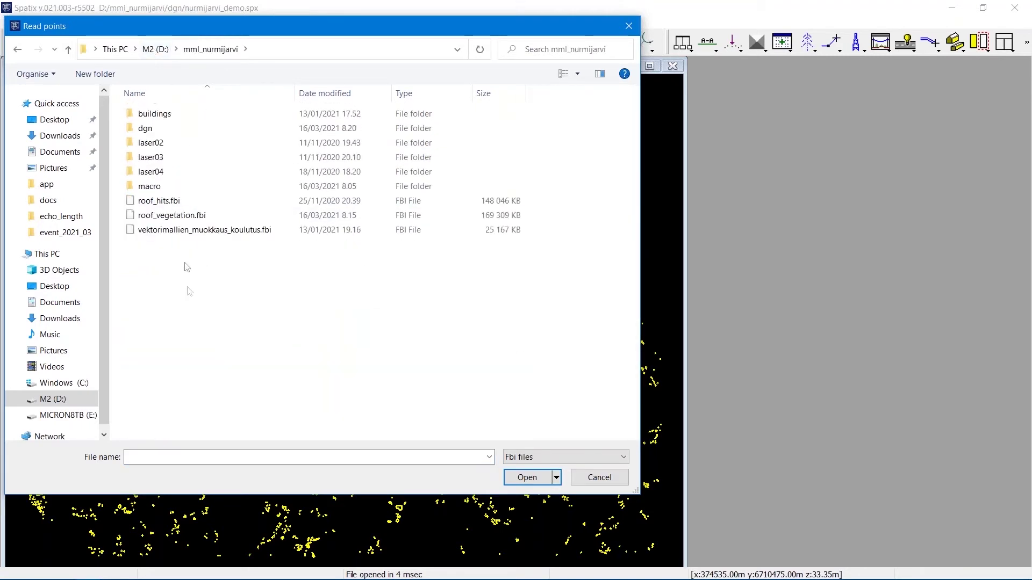
double_click(195, 215)
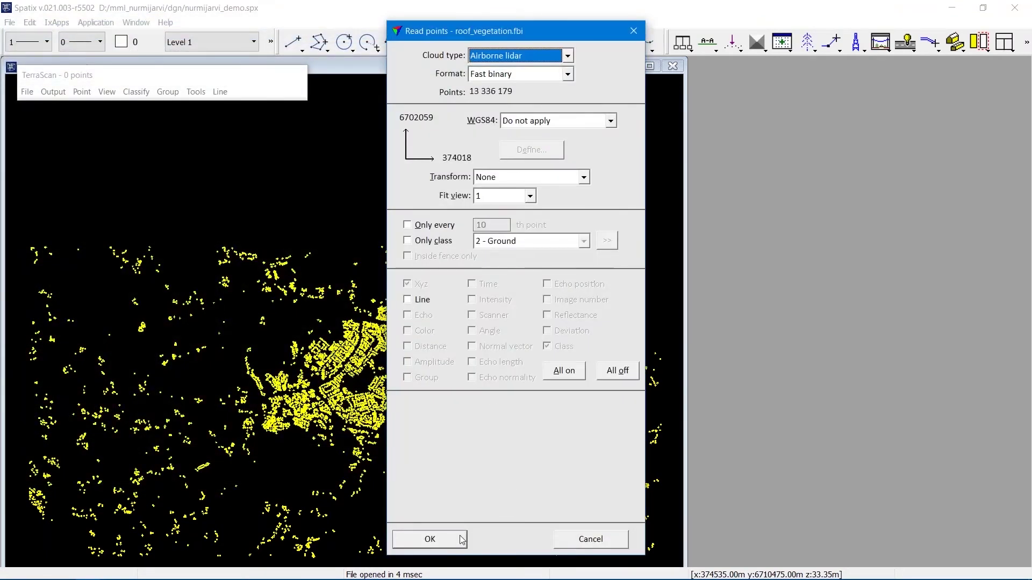
left_click(461, 539)
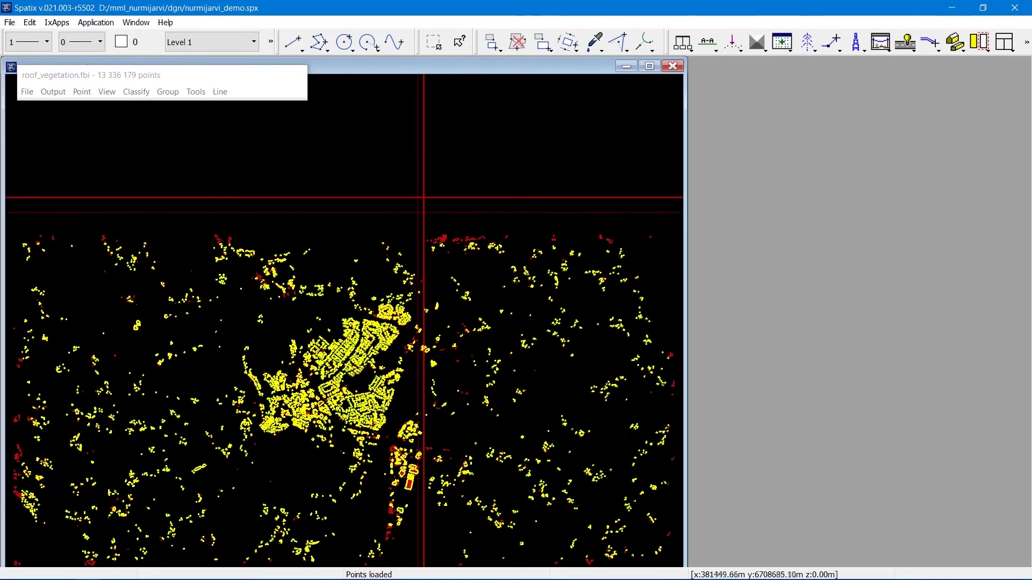
- Expand the map view across the workspace and narrow it to leave free space beside it
left_click(137, 23)
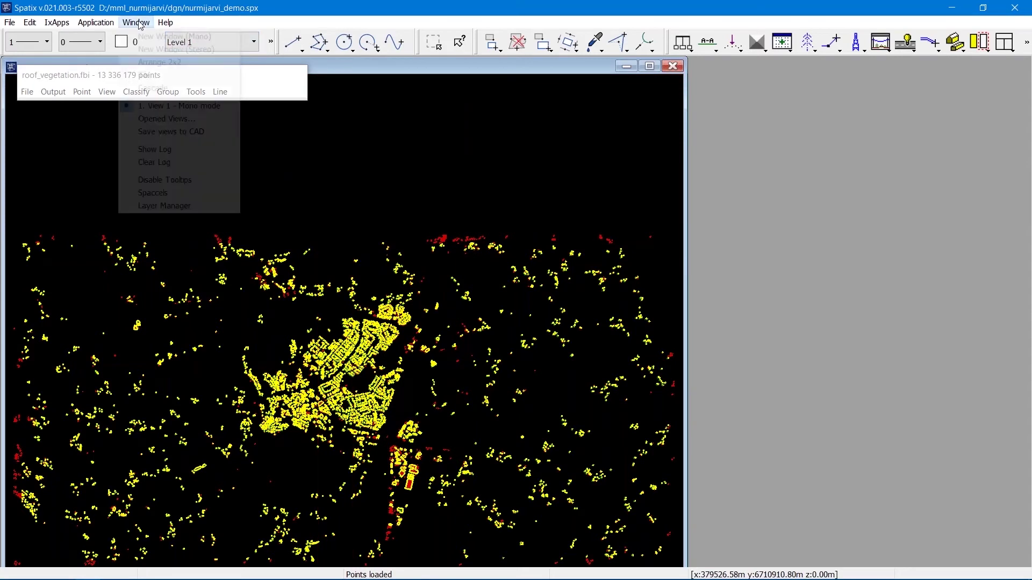
left_click(155, 76)
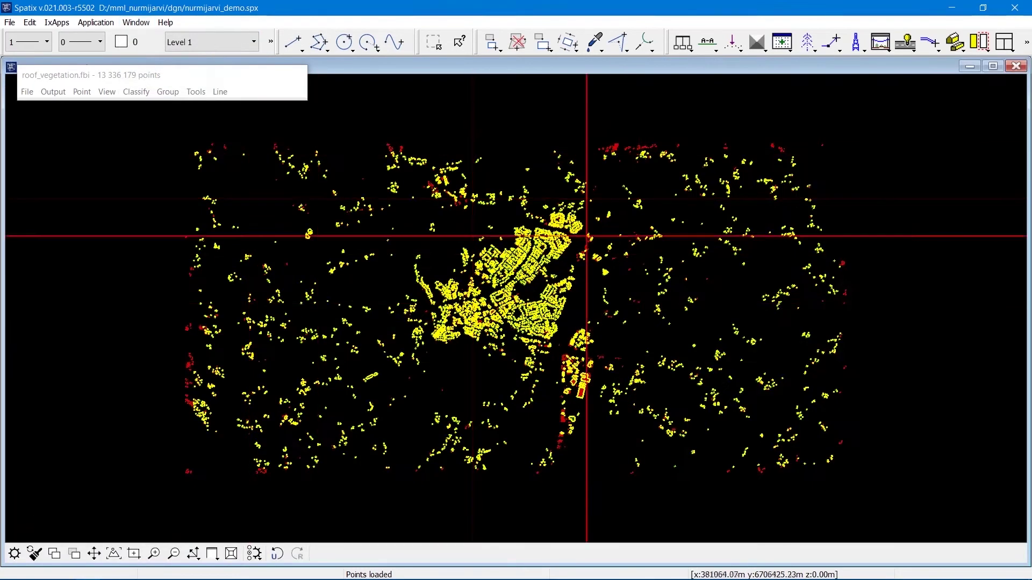
left_click_drag(1029, 305, 799, 297)
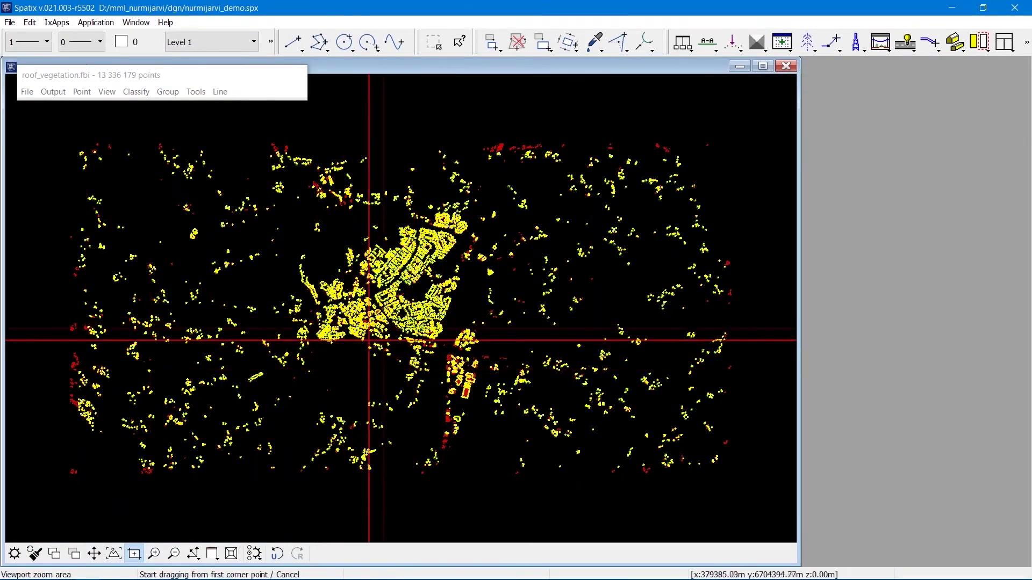
- Compare the yellow building outlines with the red roof points and green vegetation points in the residential area
left_click_drag(392, 334, 584, 265)
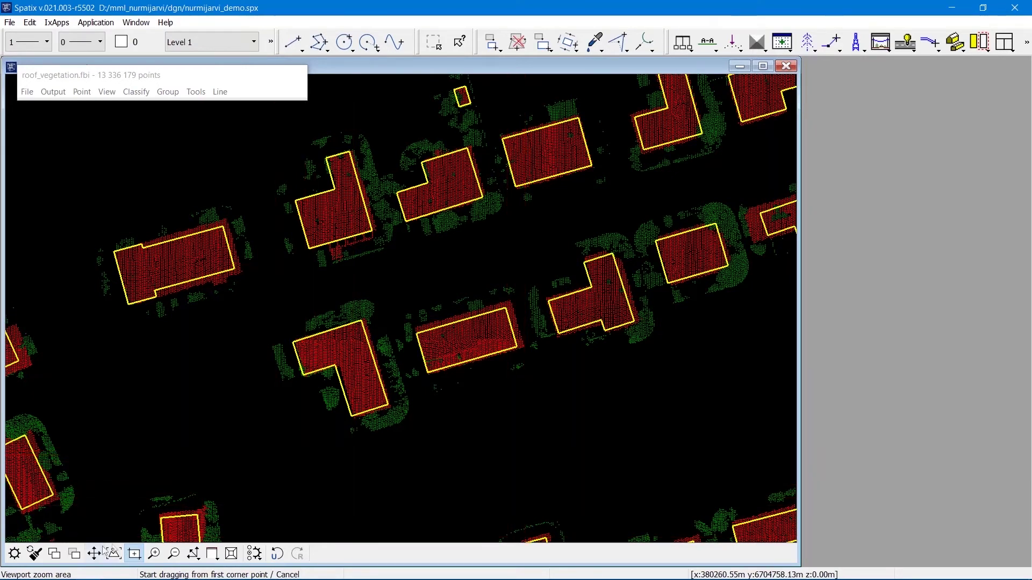
left_click(675, 213)
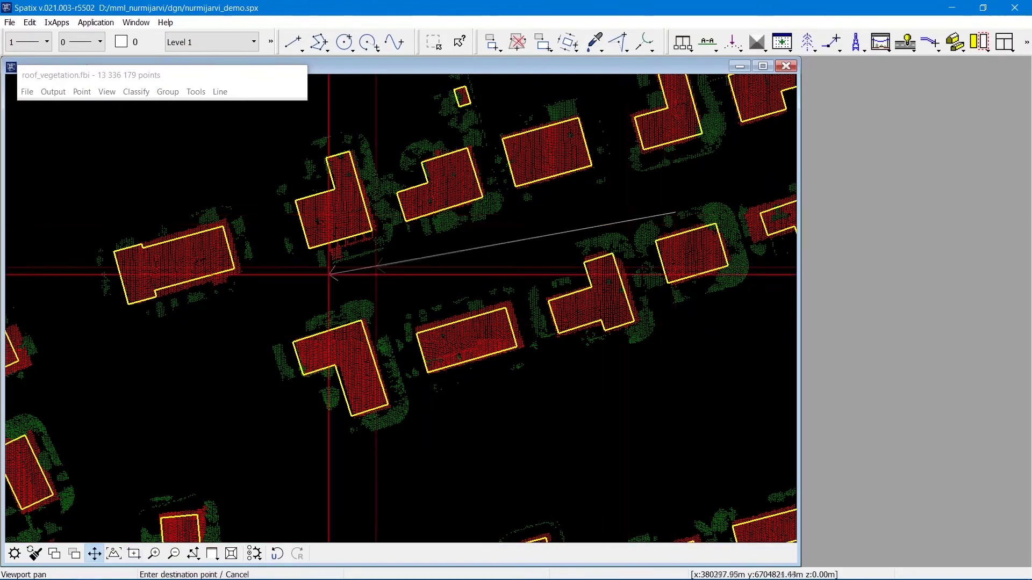
left_click(323, 281)
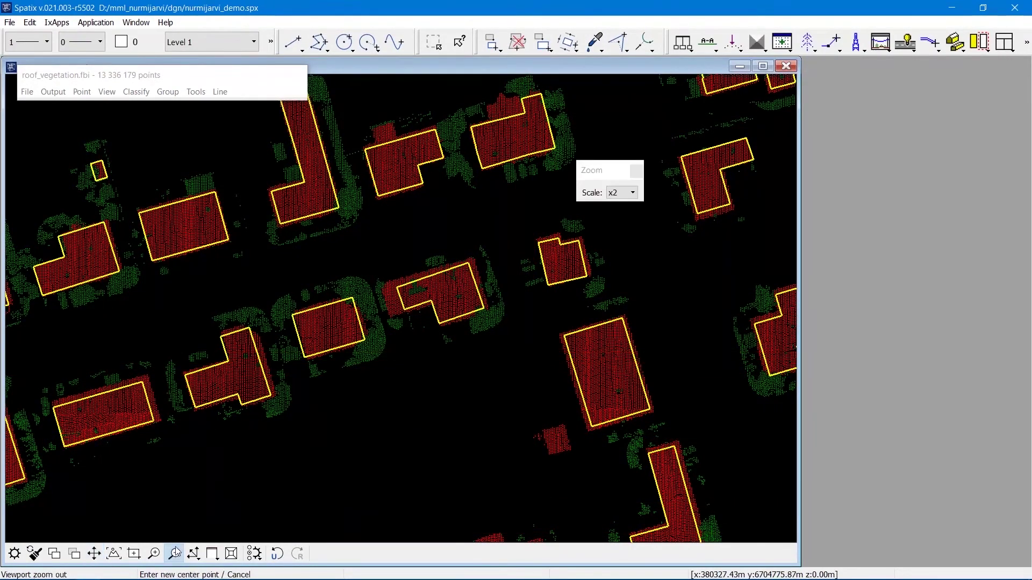
left_click(627, 268)
left_click(627, 267)
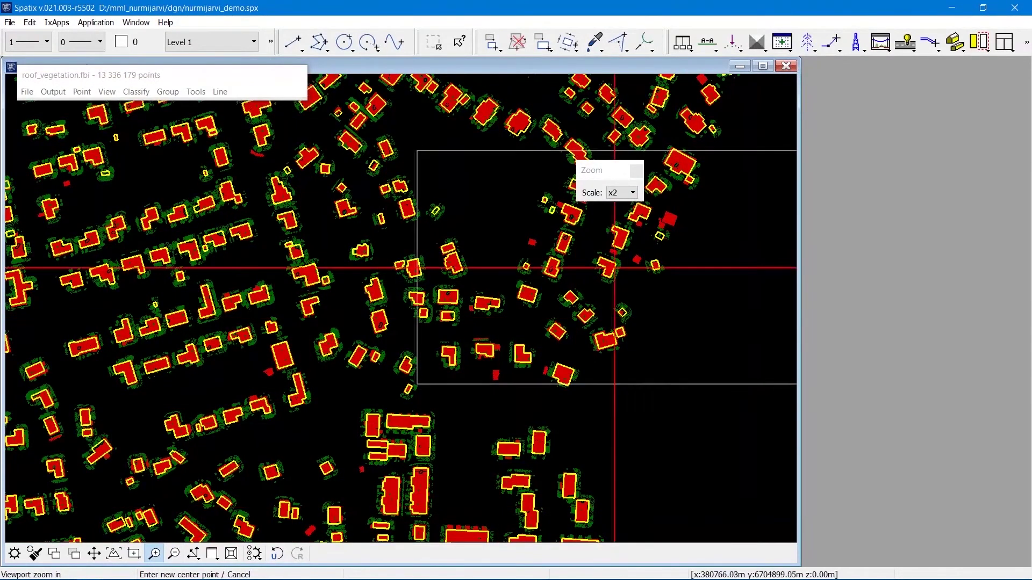
left_click(622, 256)
left_click(474, 282)
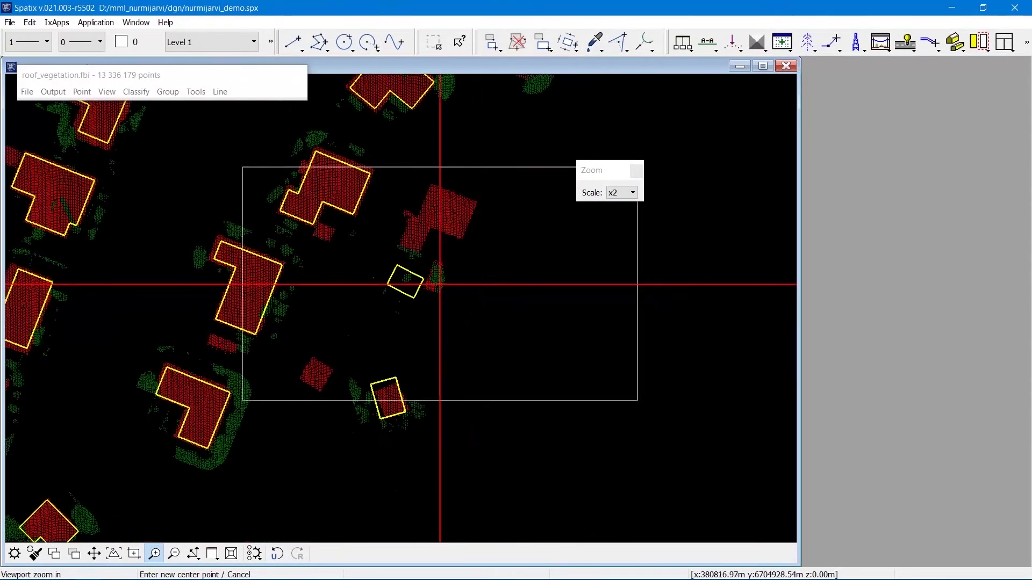
left_click(439, 282)
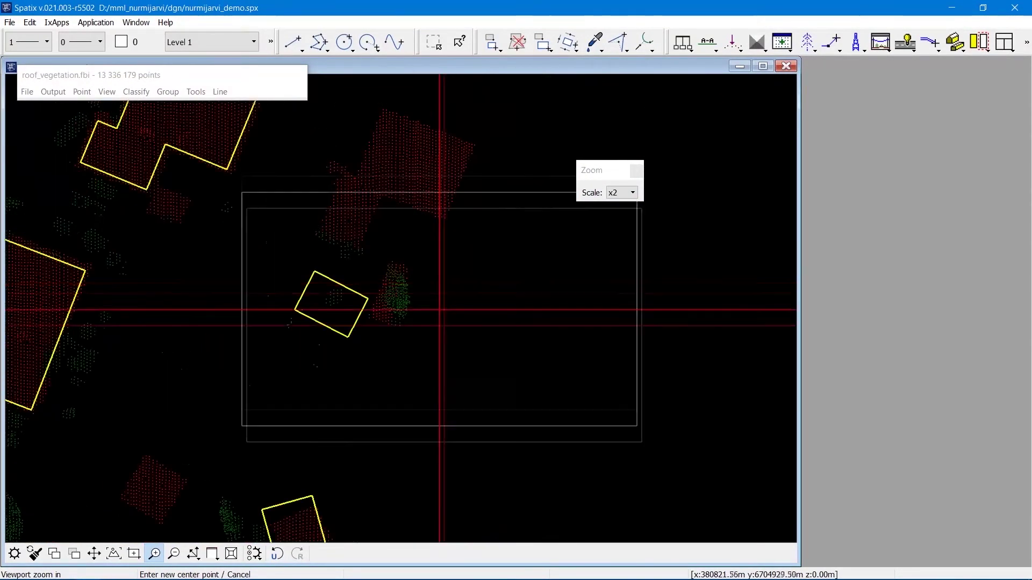
right_click(327, 299)
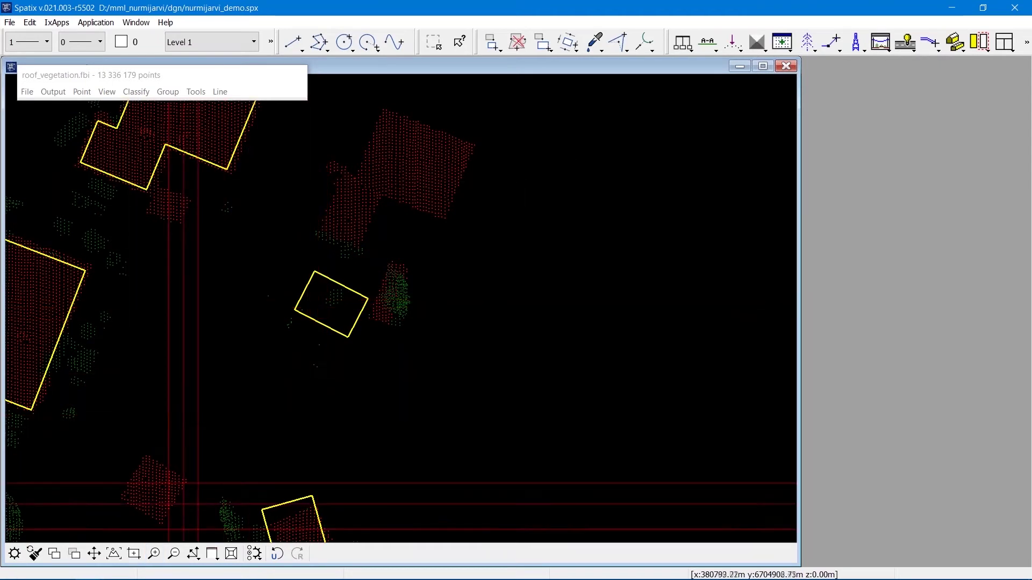
left_click(94, 553)
left_click(302, 500)
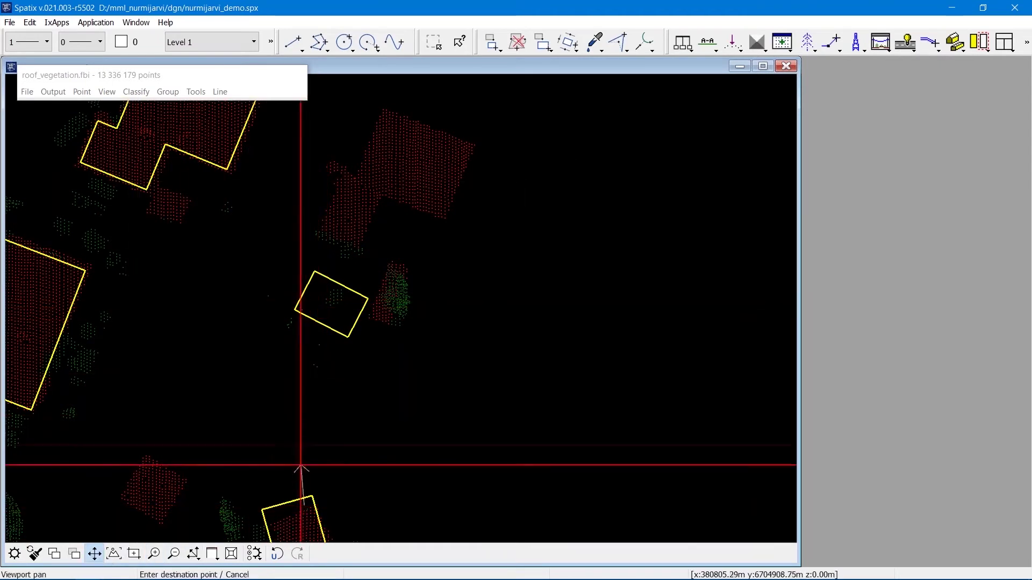
left_click(270, 324)
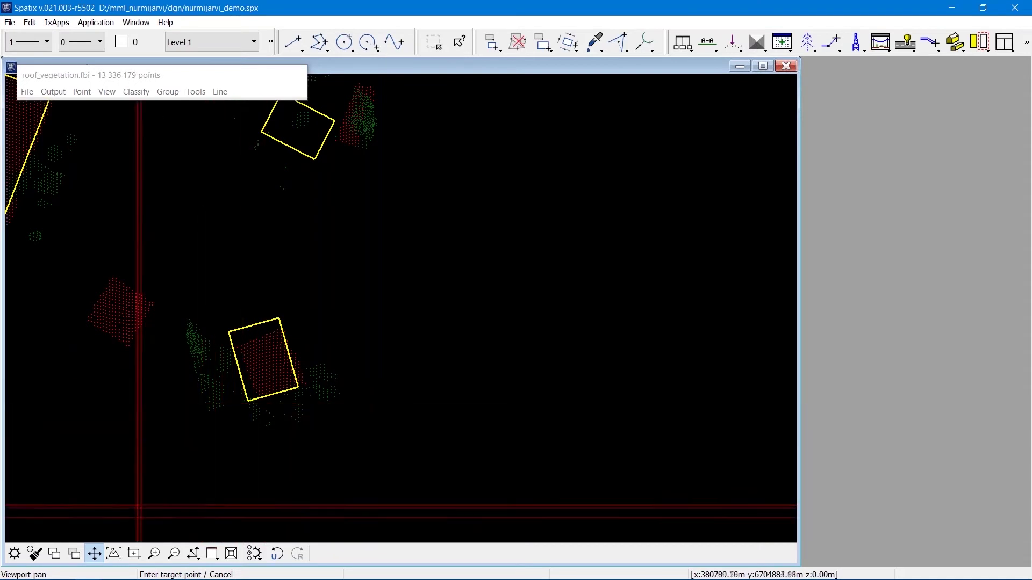
- Select all building outlines across the whole area as individual elements to check their number, and clear the selection
left_click(314, 317)
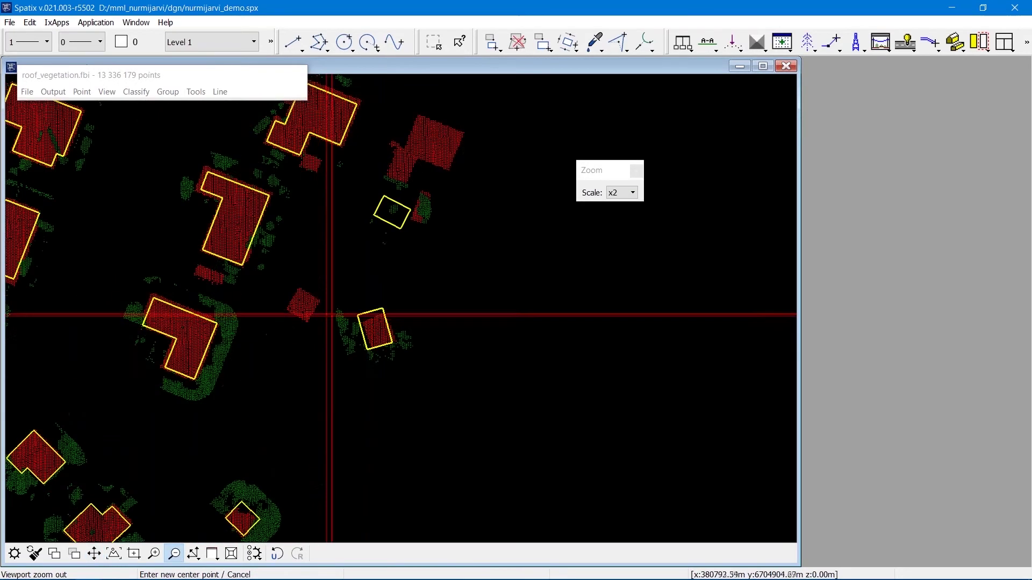
left_click(373, 294)
left_click(386, 286)
left_click(387, 290)
left_click(388, 290)
left_click(422, 313)
left_click(429, 295)
left_click(488, 281)
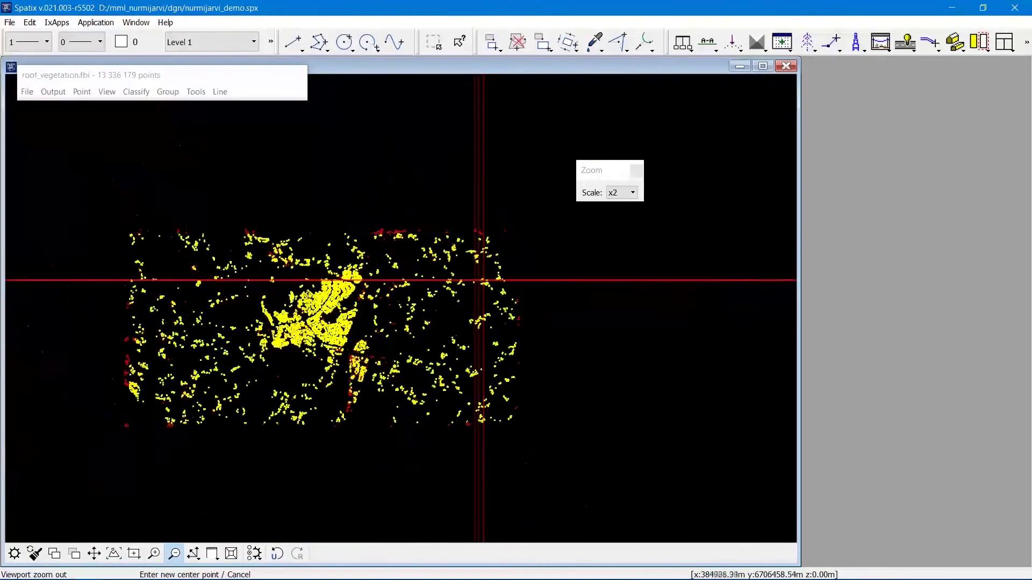
left_click(426, 37)
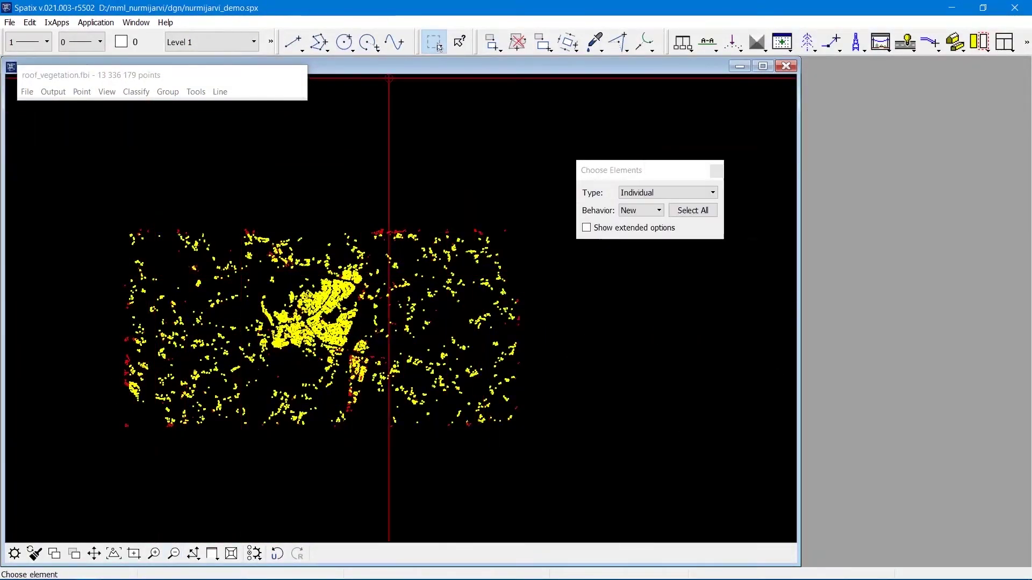
left_click_drag(94, 202, 547, 452)
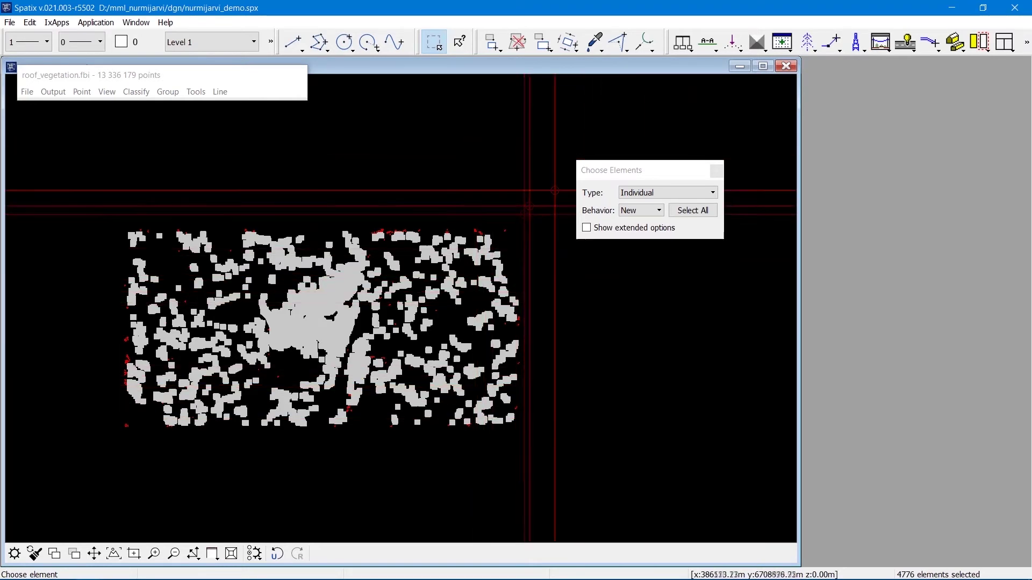
left_click(480, 178)
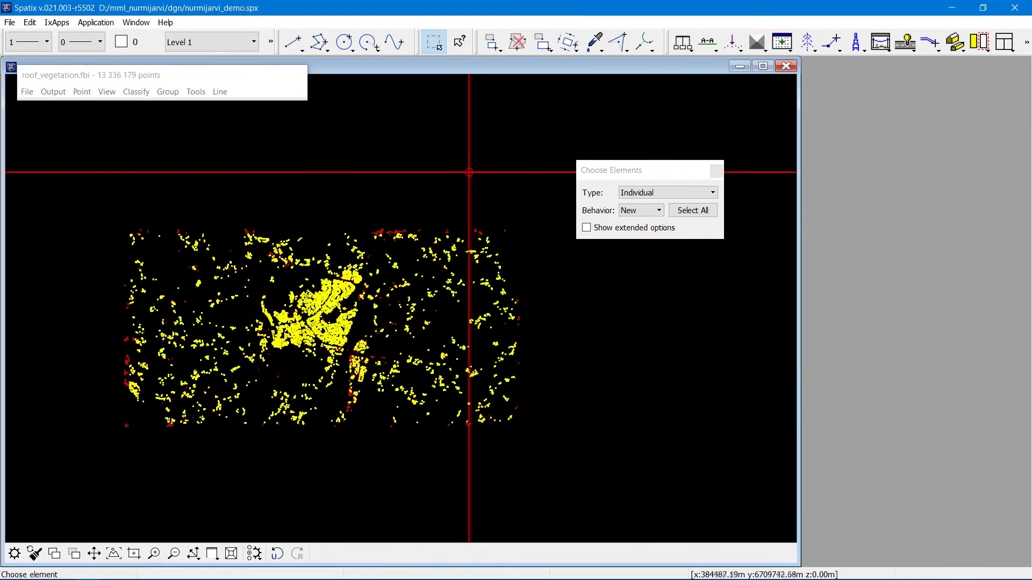
left_click(107, 91)
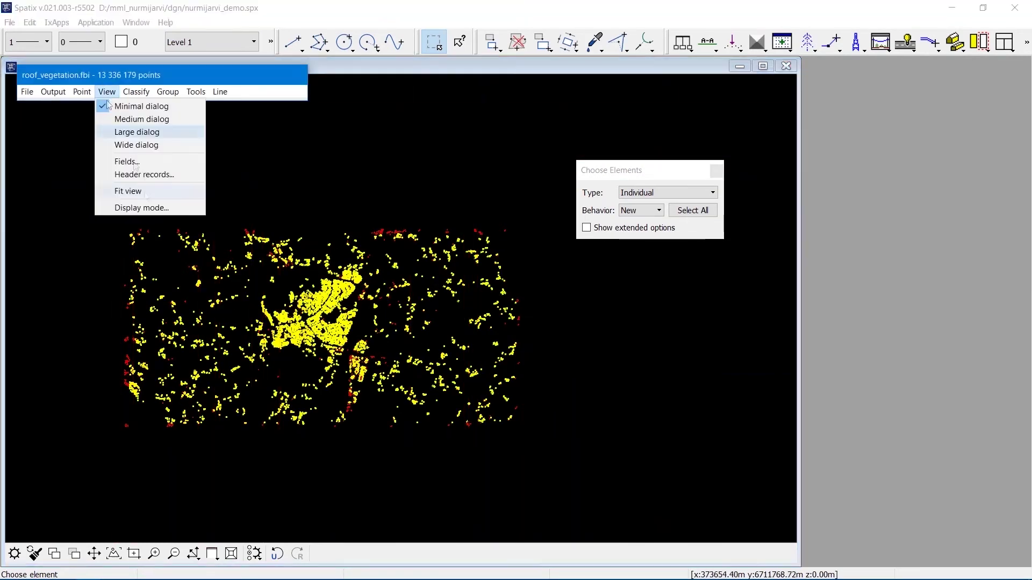
left_click(147, 206)
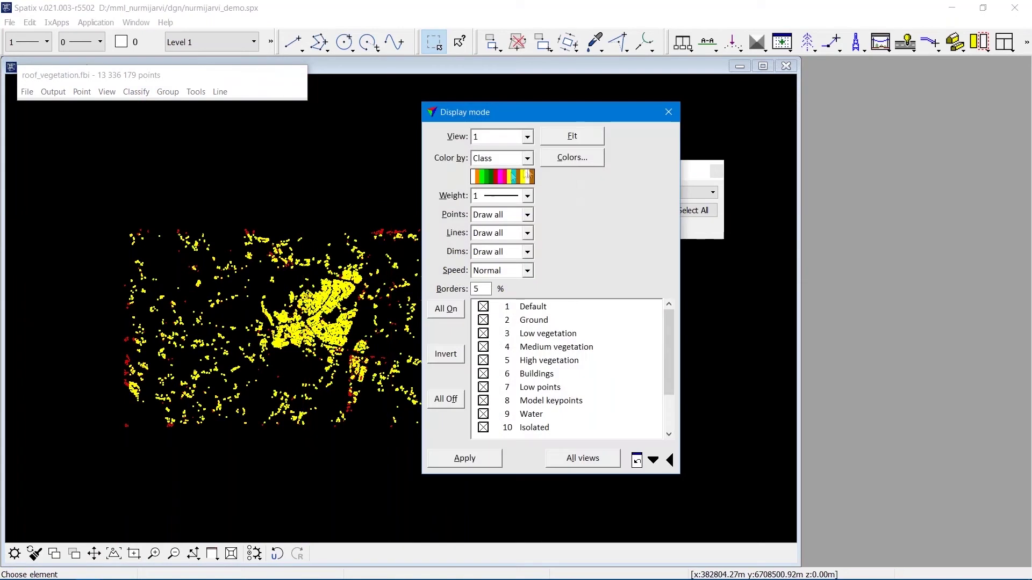
left_click(669, 112)
- Compute normal vectors for points of any class, turning the normals upwards and using a time tolerance of 99 sec
left_click(197, 92)
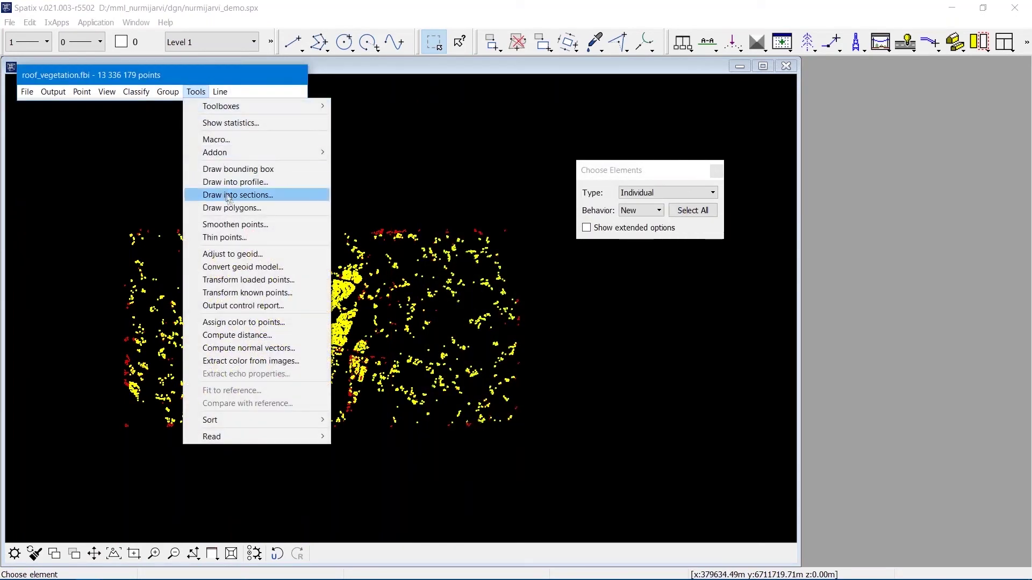
left_click(248, 348)
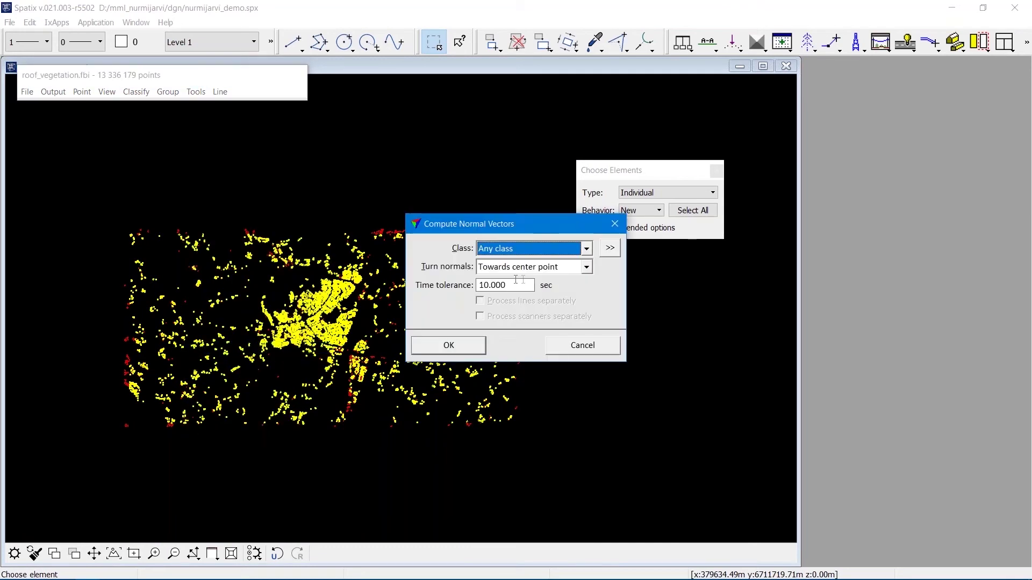
left_click(562, 267)
left_click(536, 310)
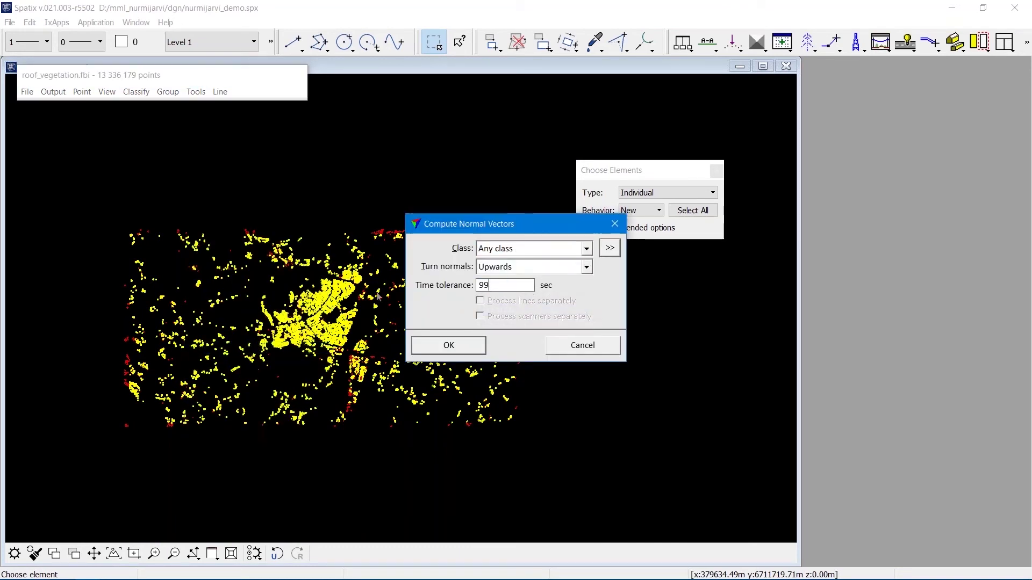
left_click(449, 346)
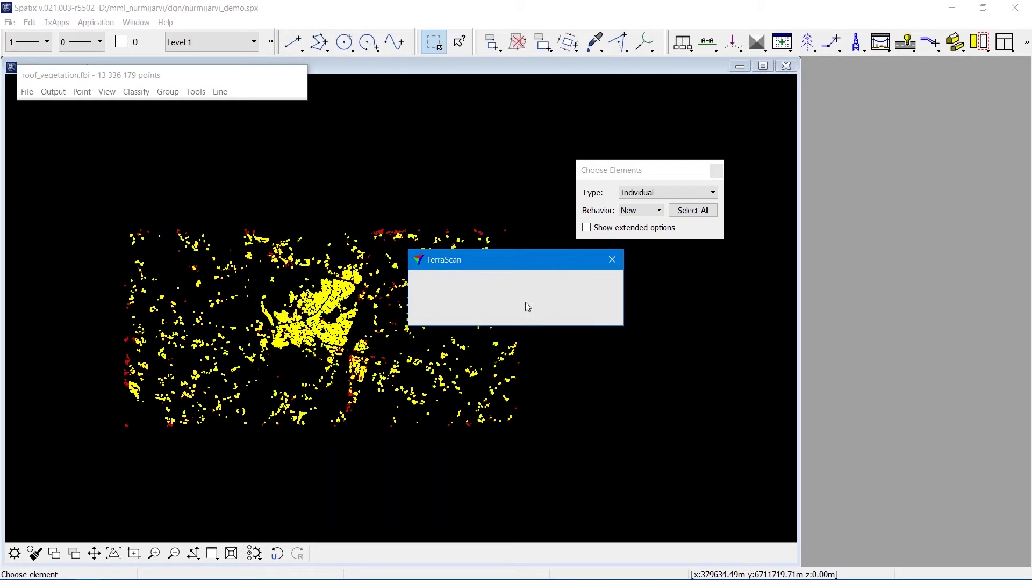
- Set the point cloud coloring in view 1 to Normal
left_click(107, 92)
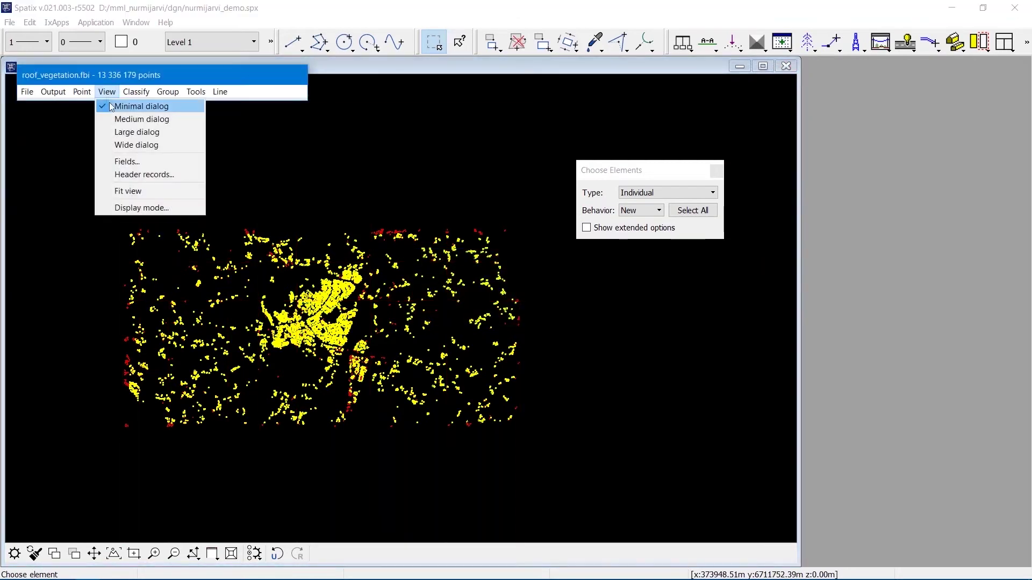
left_click(137, 208)
left_click(527, 158)
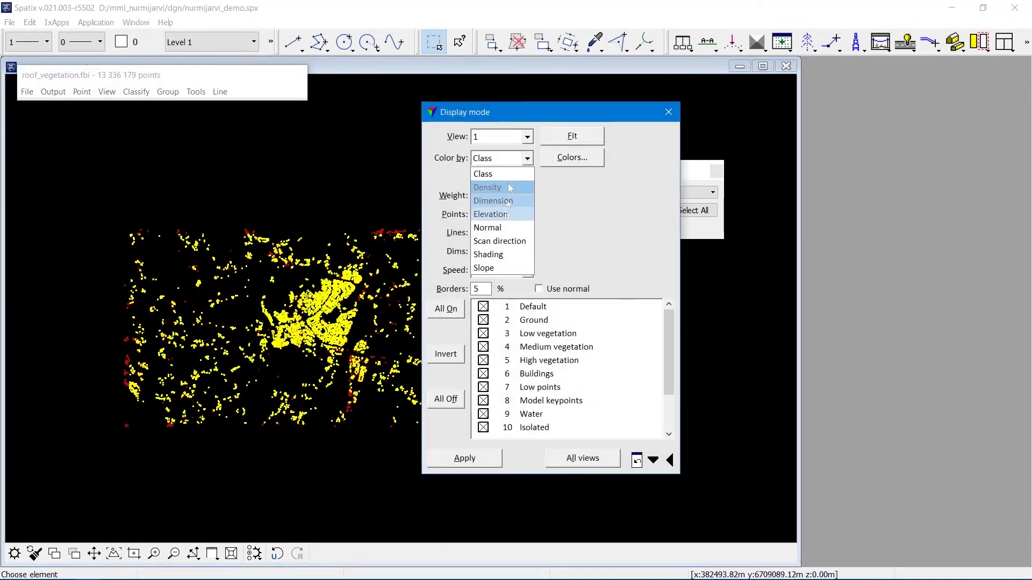
left_click(502, 228)
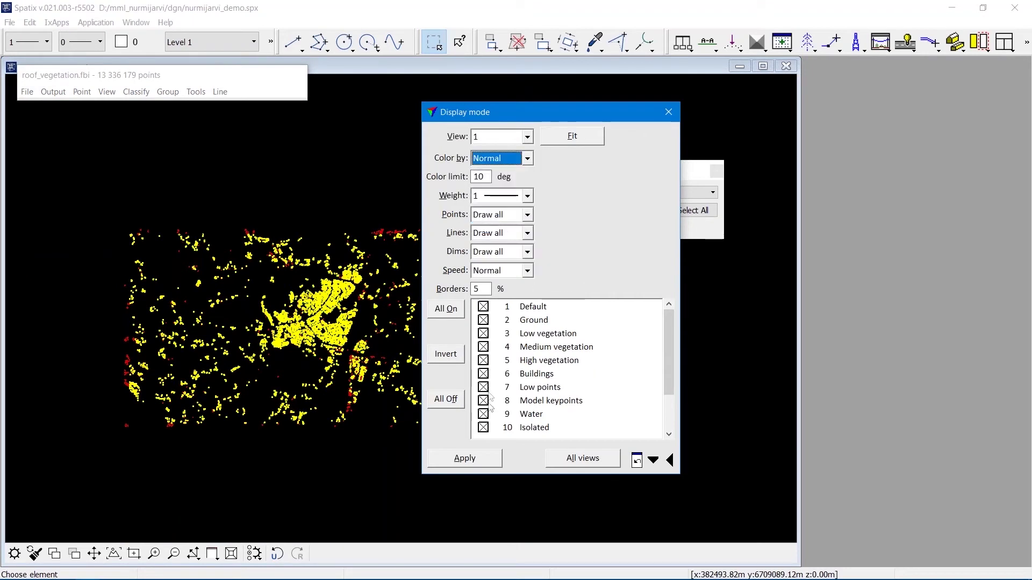
- Apply point weight 3 and a 2% border to the view 1 display, with the display settings moved clear of the buildings
left_click(154, 554)
left_click(398, 278)
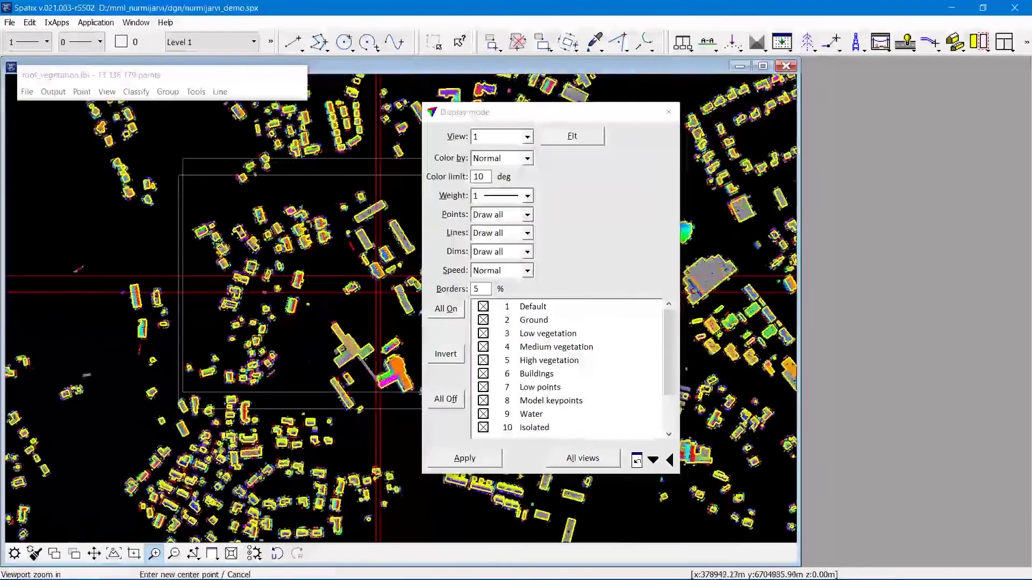
left_click(376, 293)
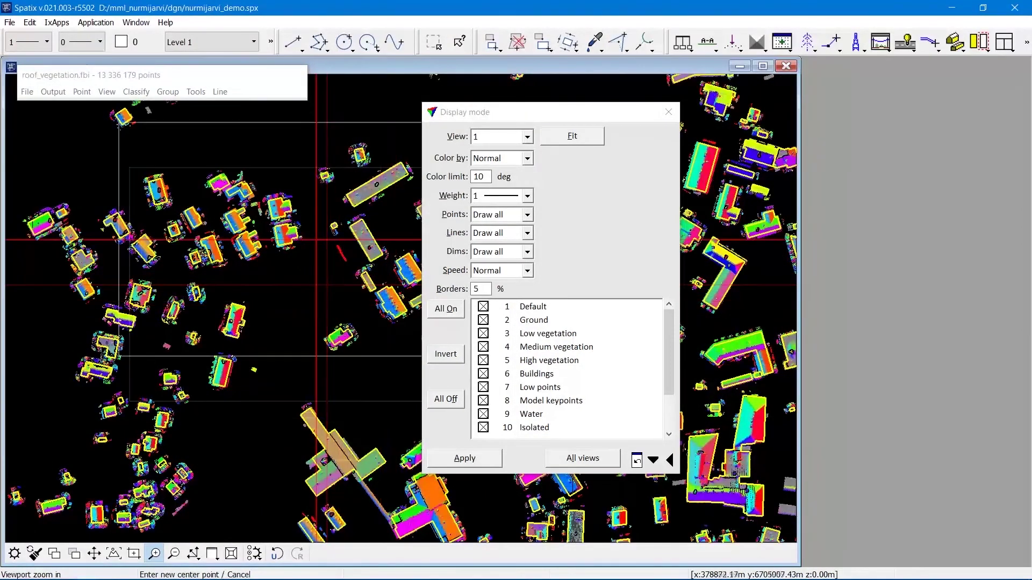
left_click_drag(520, 112, 834, 118)
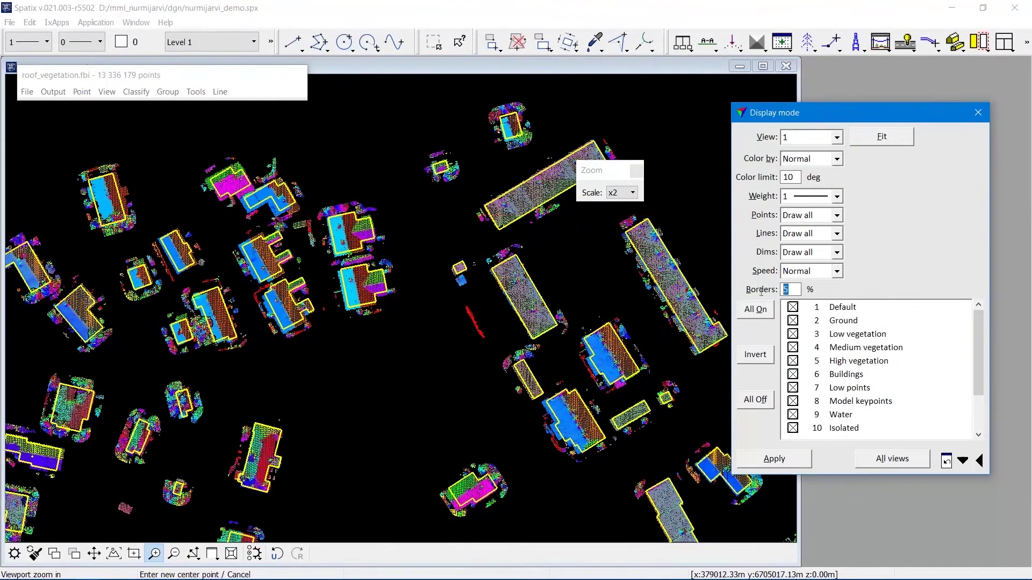
left_click(834, 198)
left_click(798, 266)
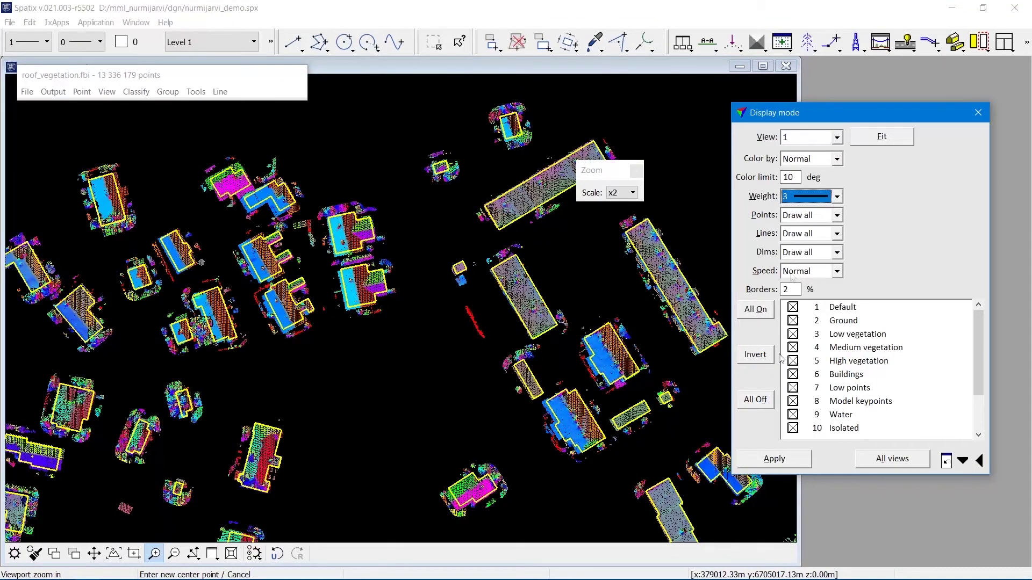
left_click(774, 459)
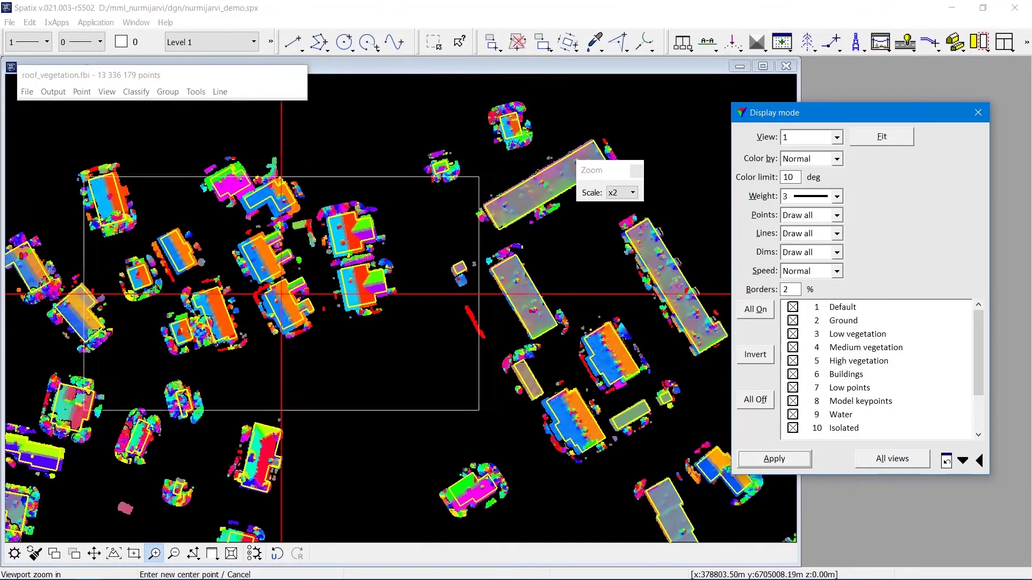
- Set the point weight in view 1 to By class and apply it
left_click(836, 196)
left_click(822, 213)
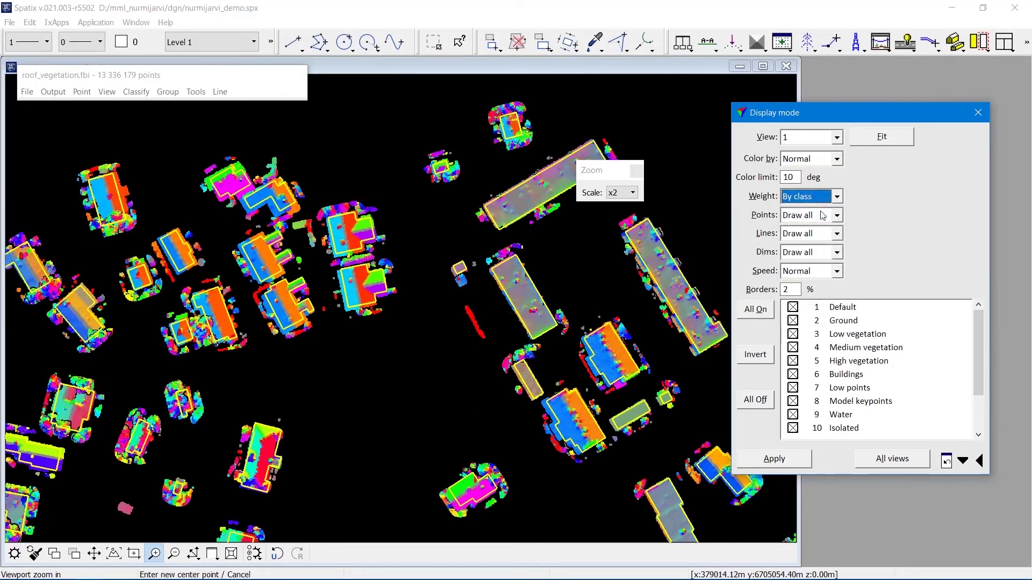
left_click(804, 460)
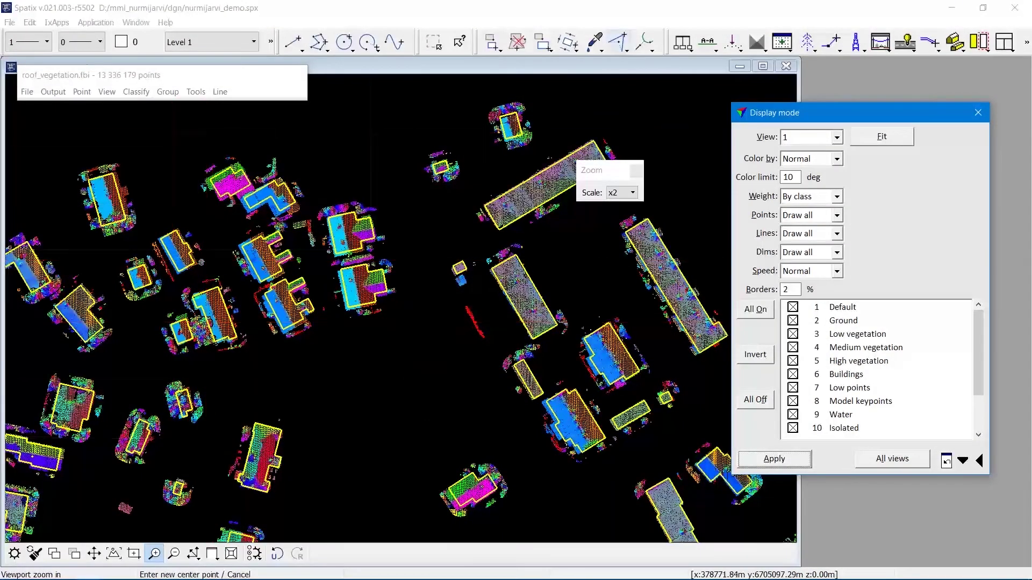
- Set the point weight of class 5, High vegetation, to 0 in the point class definitions
left_click(682, 43)
left_click(709, 107)
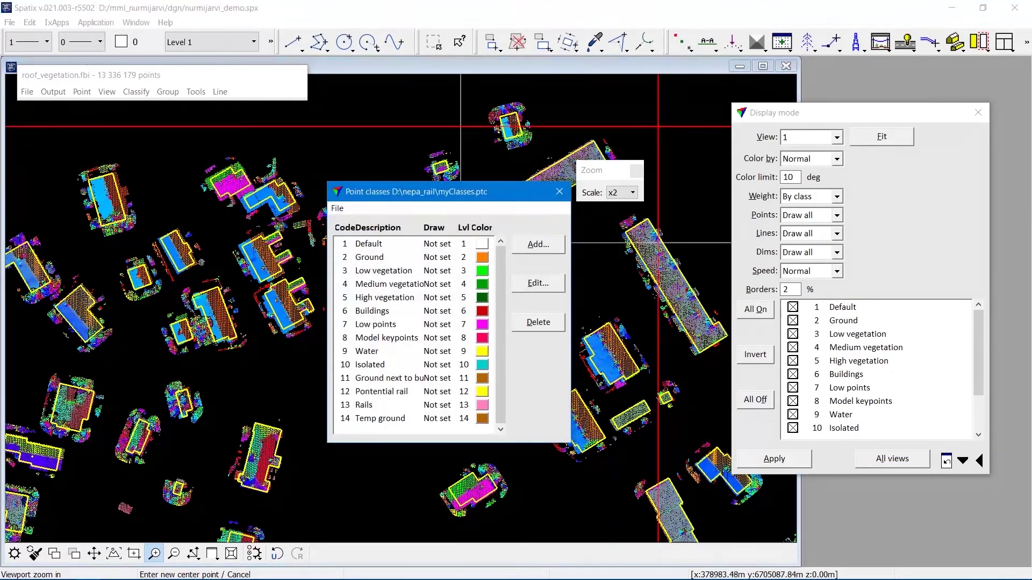
left_click(387, 297)
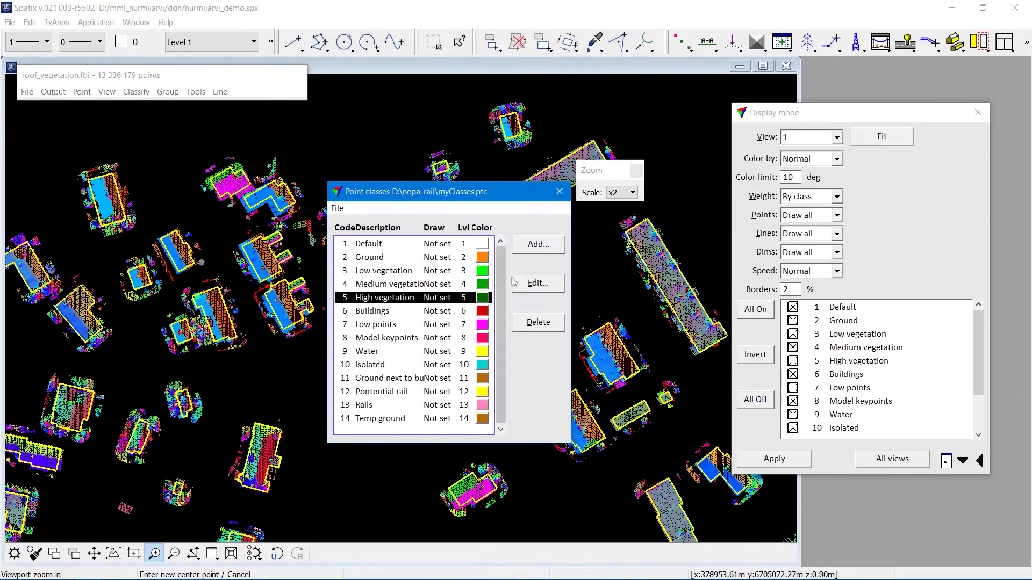
left_click(537, 283)
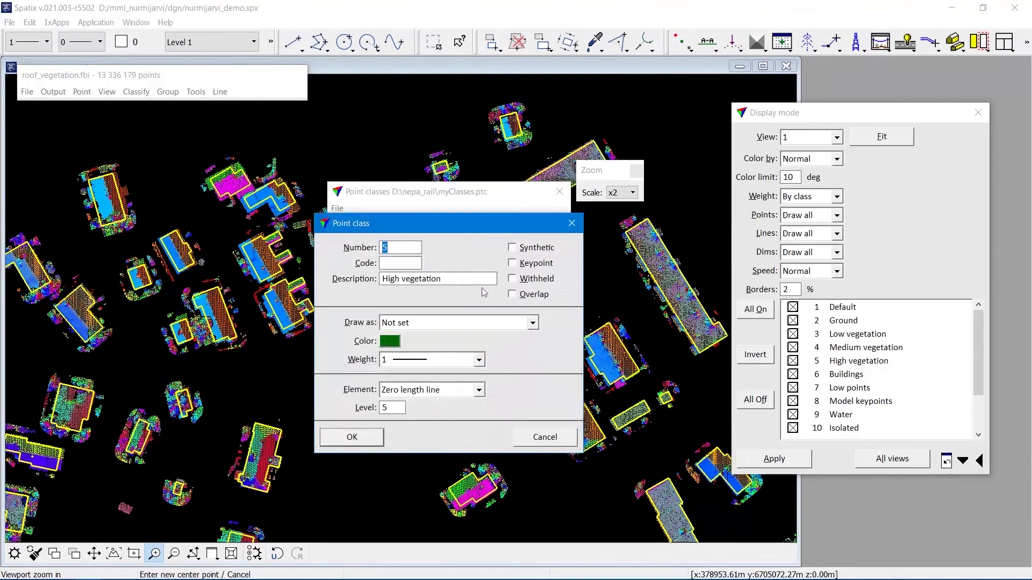
left_click(427, 360)
left_click(411, 401)
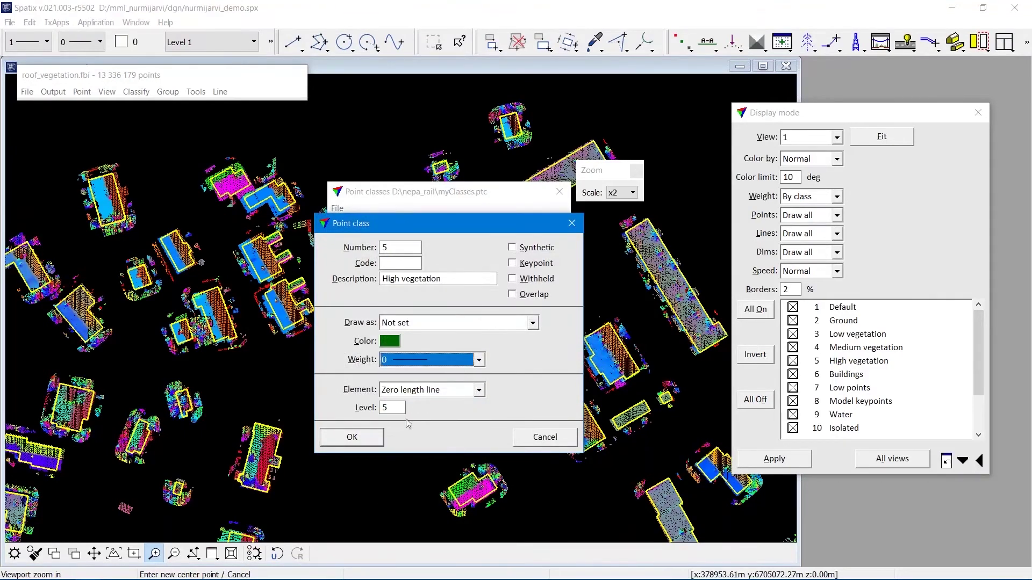
left_click(379, 441)
- Give class 6, Buildings, a heavier point weight and reapply the display of view 1
left_click(411, 310)
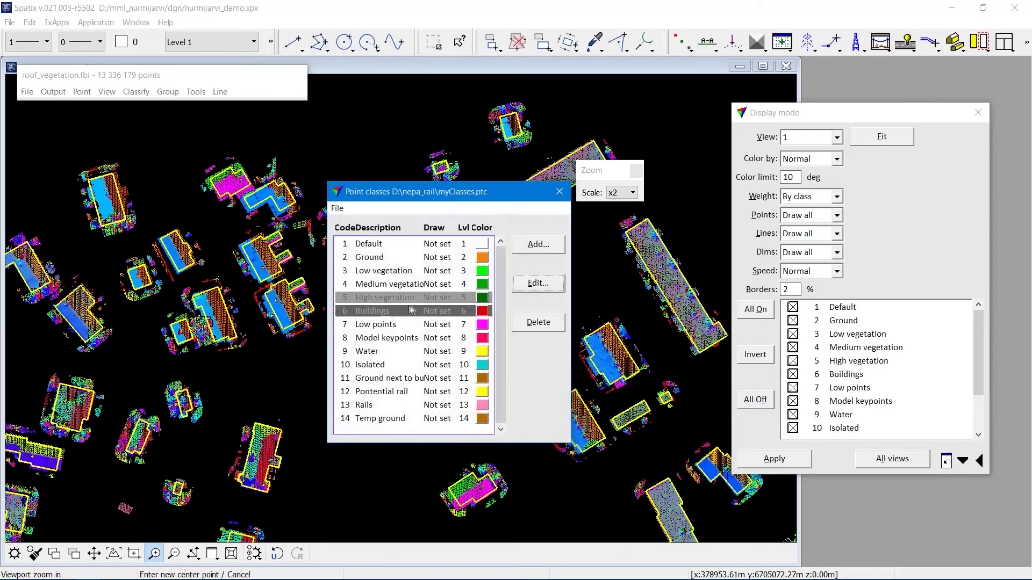
left_click(529, 289)
left_click(430, 359)
left_click(419, 430)
left_click(352, 437)
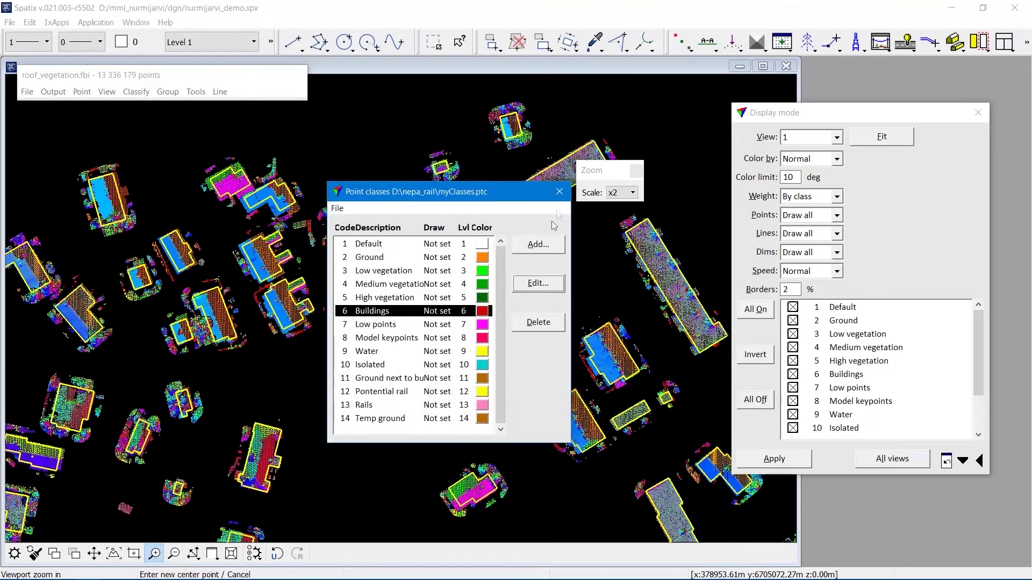
left_click(559, 192)
left_click(790, 460)
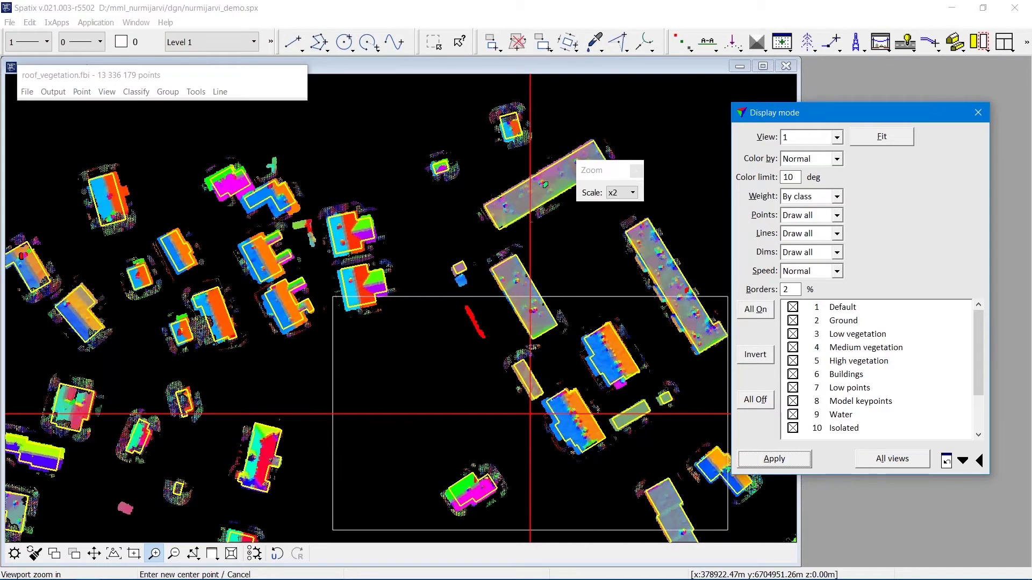
- Examine how the building outlines fit the normal-colored roof planes on several buildings, and close the display settings
left_click(155, 554)
left_click(196, 348)
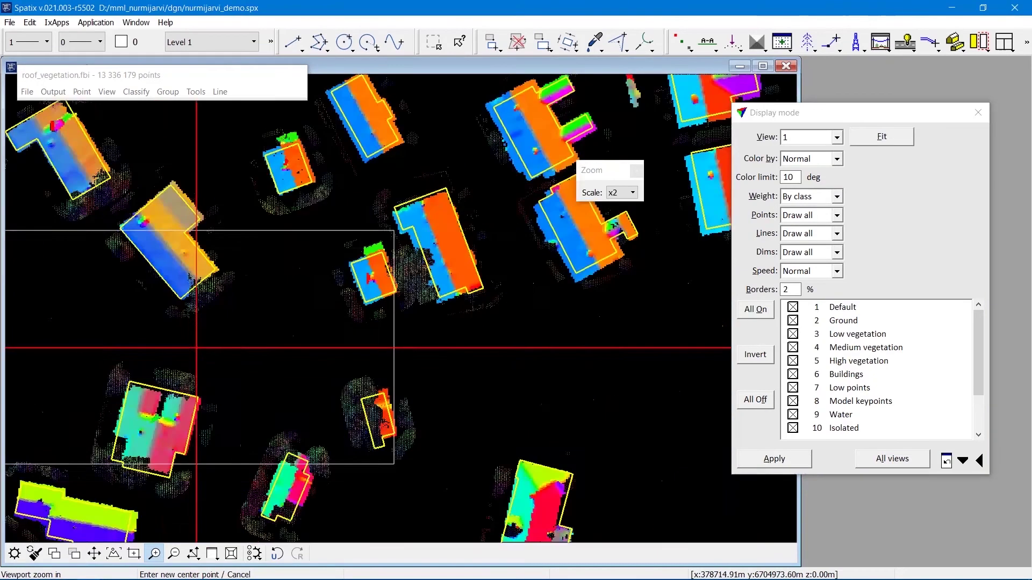
left_click(424, 271)
right_click(462, 443)
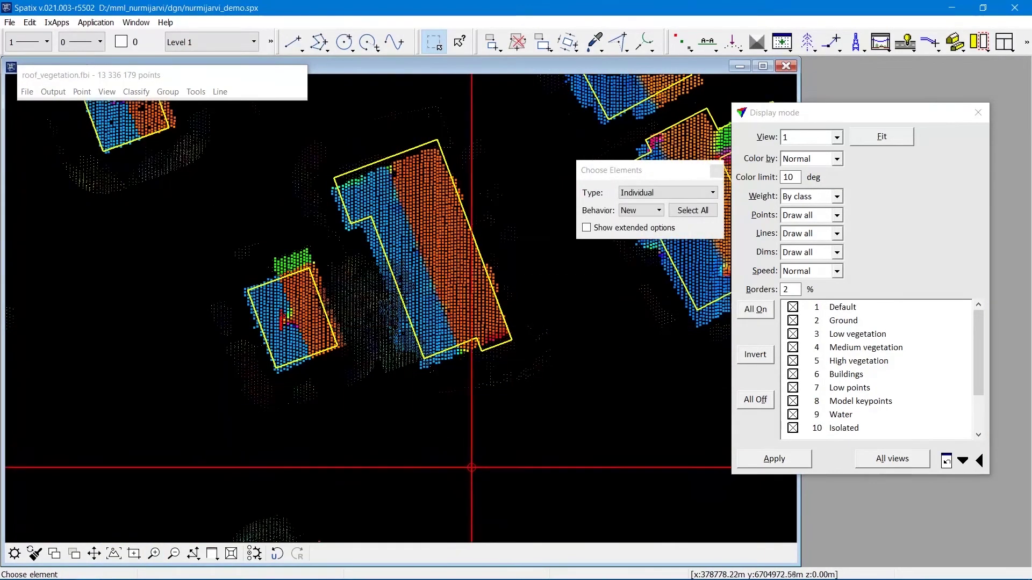
left_click(173, 554)
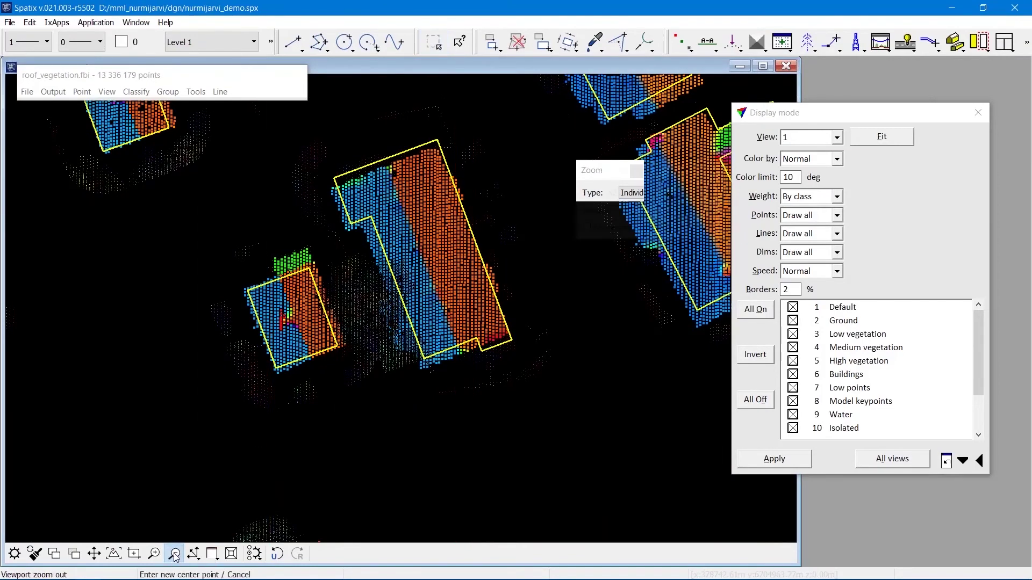
left_click(458, 265)
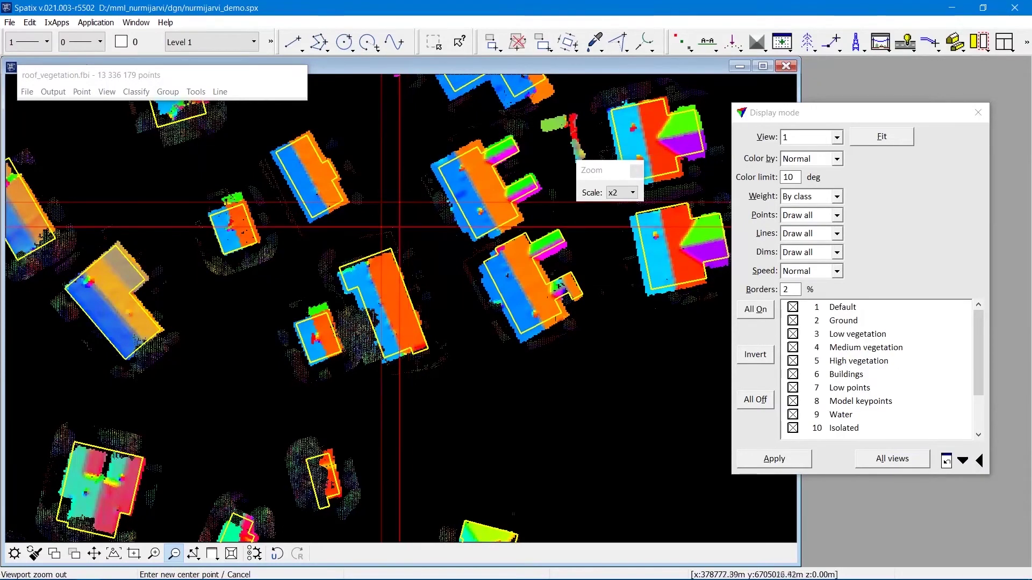
left_click(95, 555)
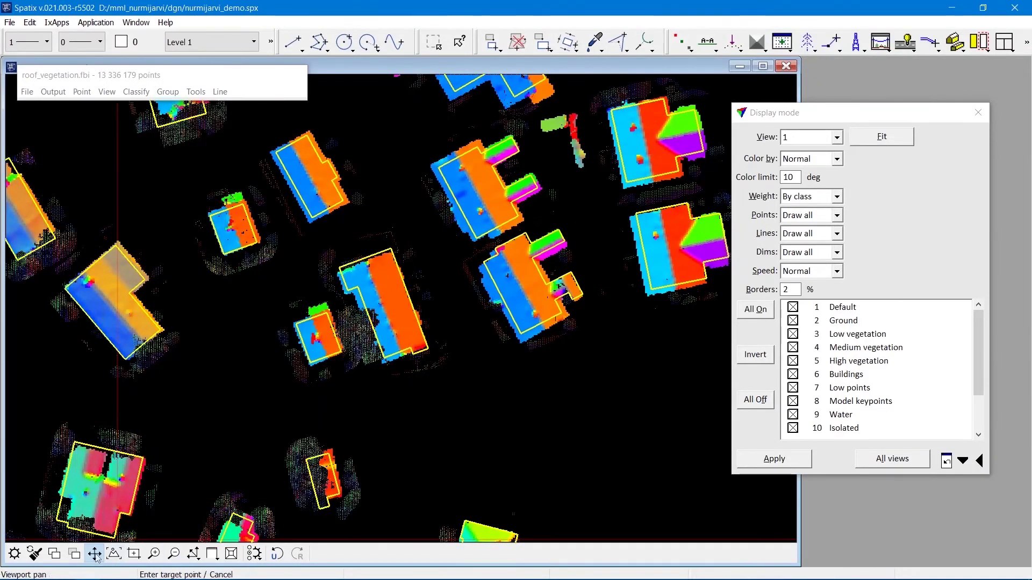
left_click(596, 313)
left_click(355, 350)
left_click(617, 284)
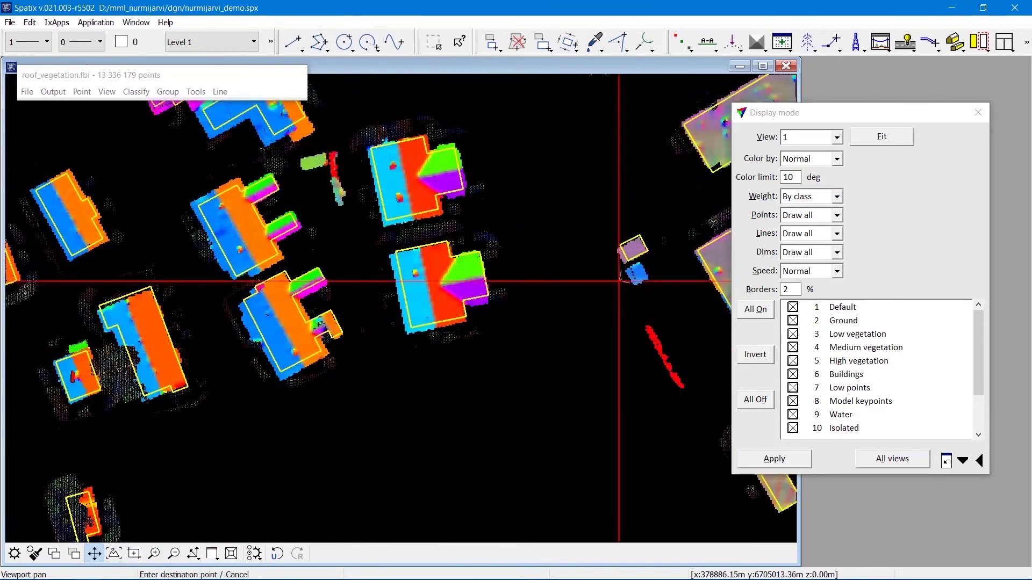
left_click(355, 325)
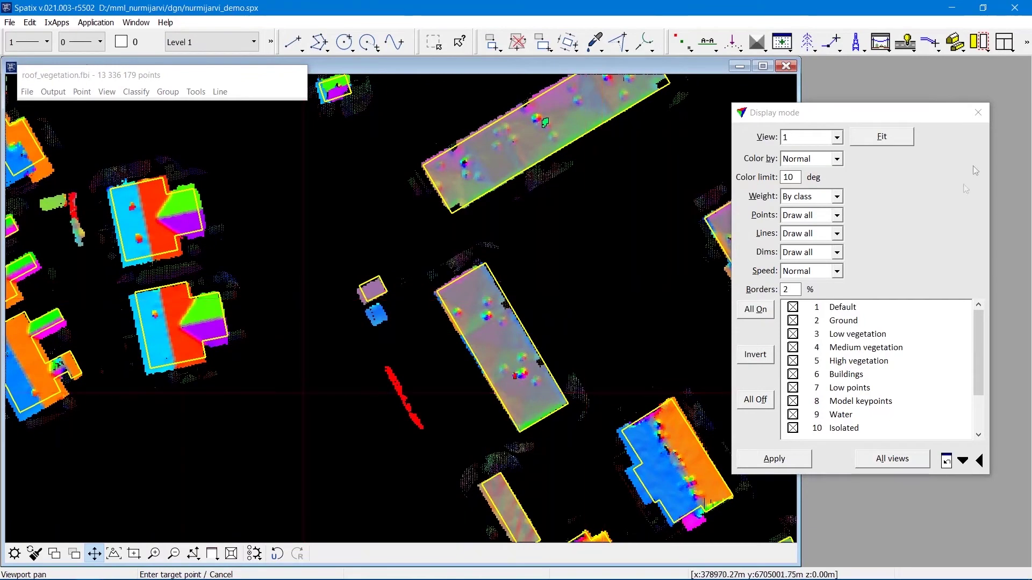
left_click(978, 112)
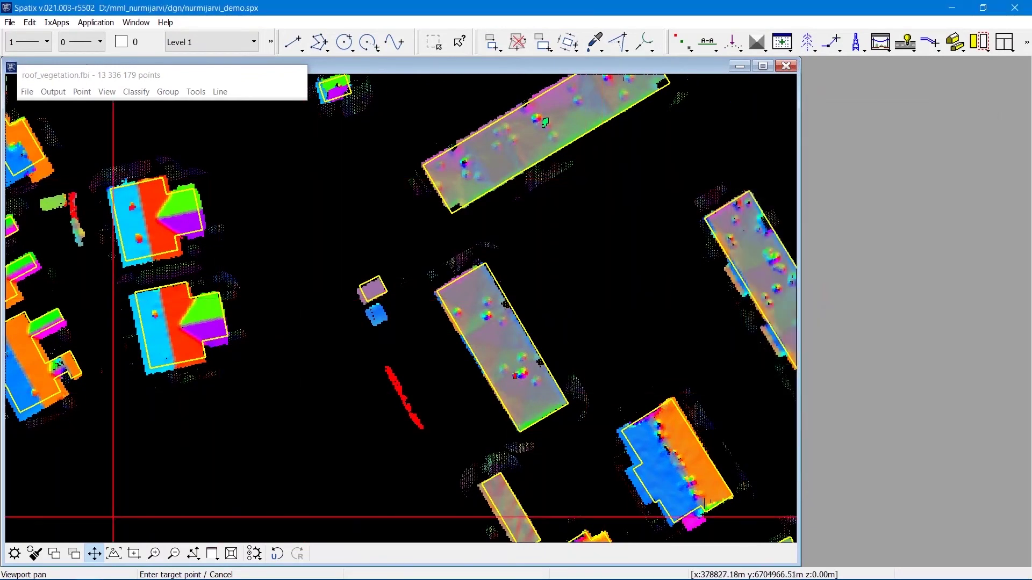
- Select all building outlines across the whole area
left_click(173, 554)
left_click(417, 300)
left_click(418, 300)
left_click(418, 299)
left_click(418, 300)
left_click(418, 300)
left_click(418, 300)
left_click(436, 41)
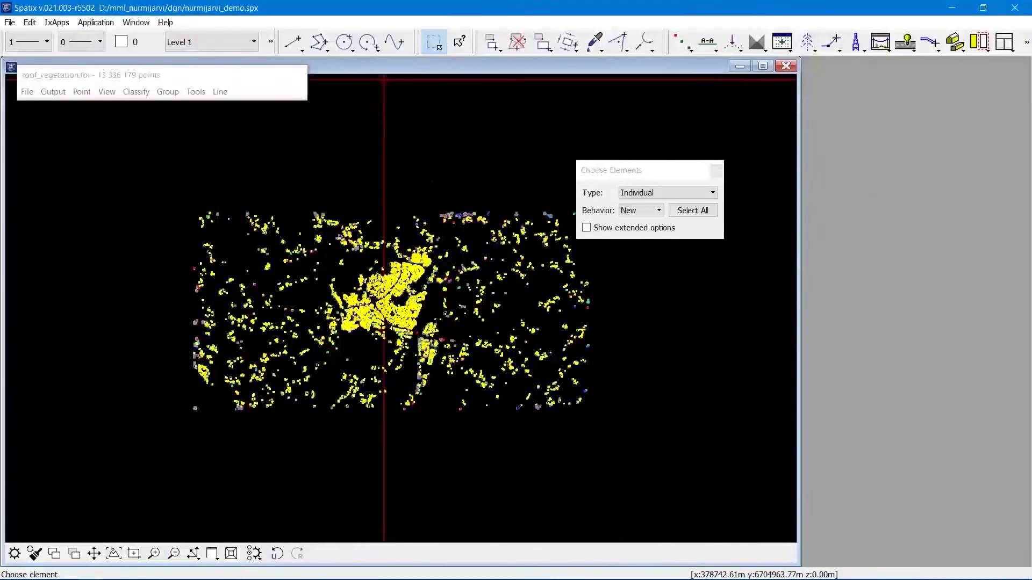
left_click_drag(147, 188, 684, 454)
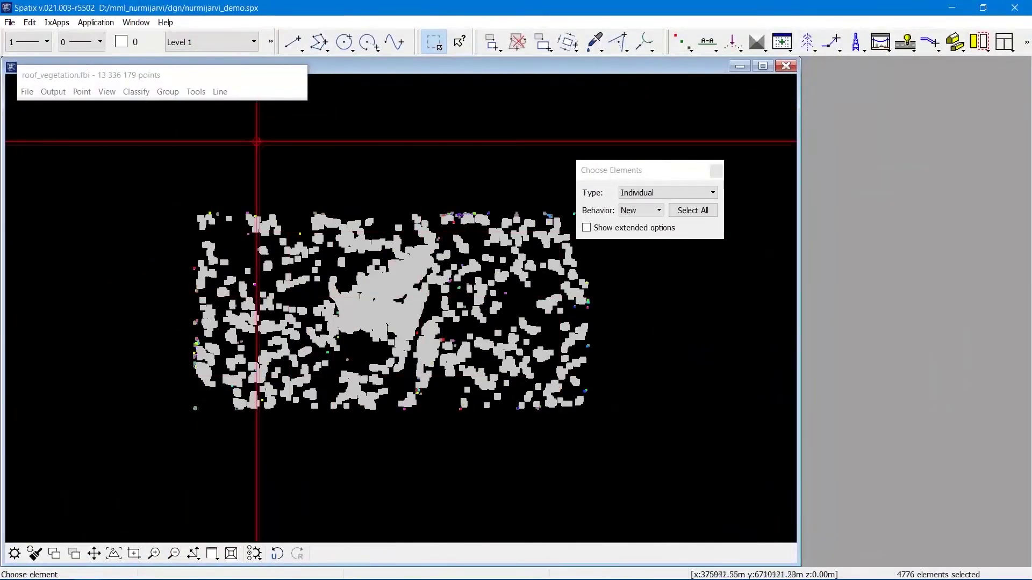
- Check the selected footprint polygons as a list against class 6 Buildings, with top view 1 rotated to match the footprint and oblique view None
left_click(739, 50)
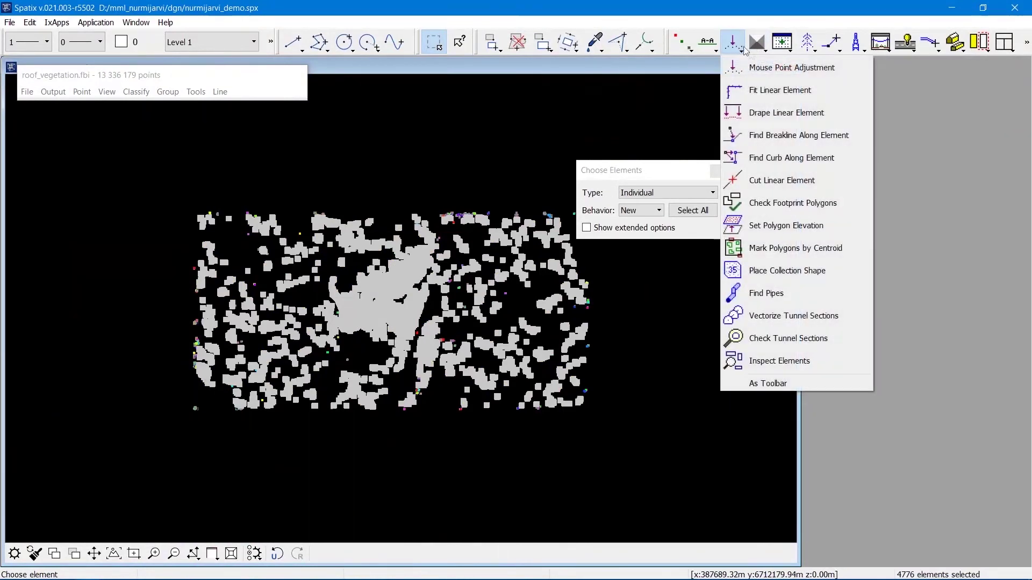
left_click(806, 201)
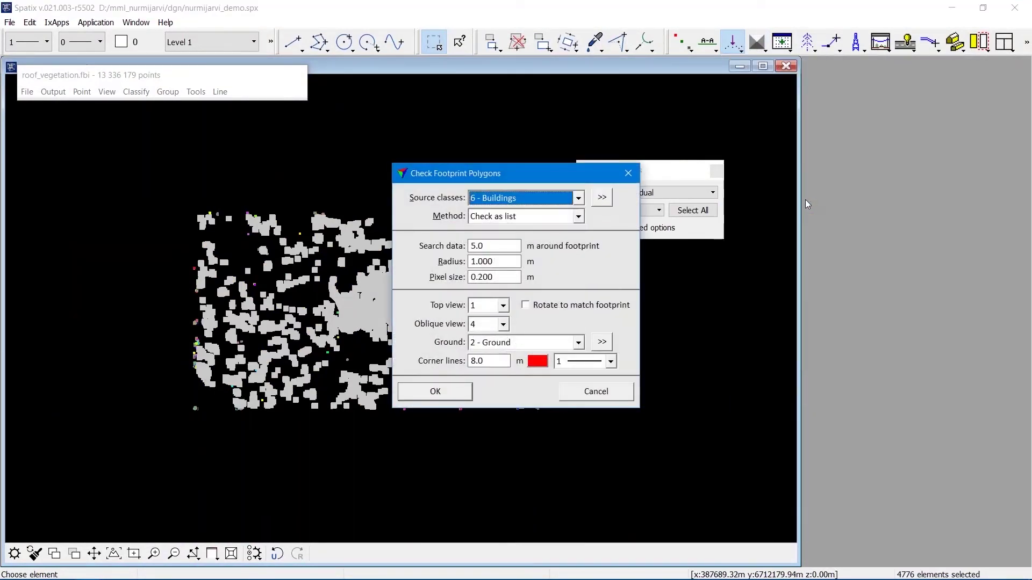
left_click(579, 306)
left_click(503, 324)
left_click(499, 340)
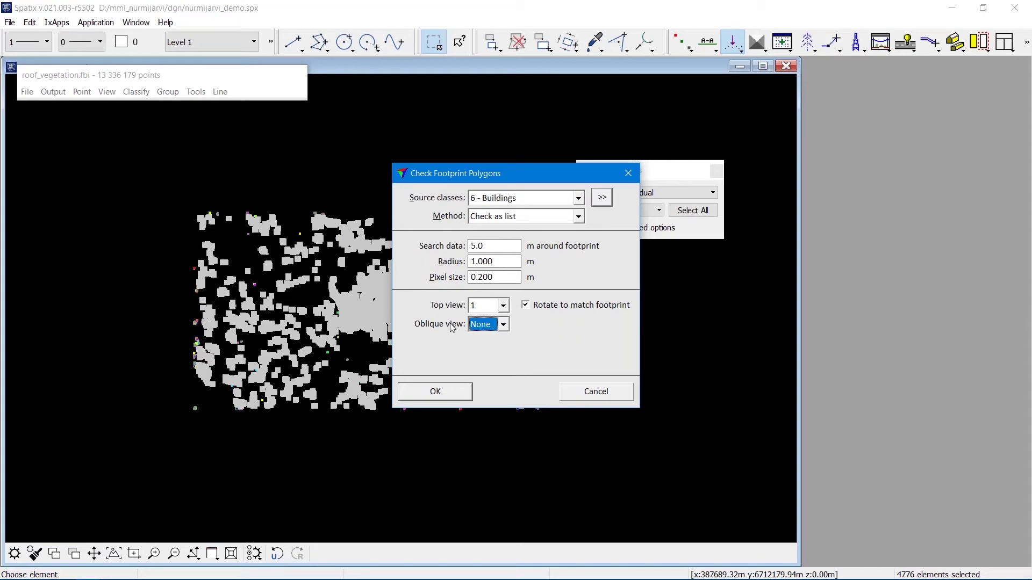
left_click(499, 263)
left_click(467, 391)
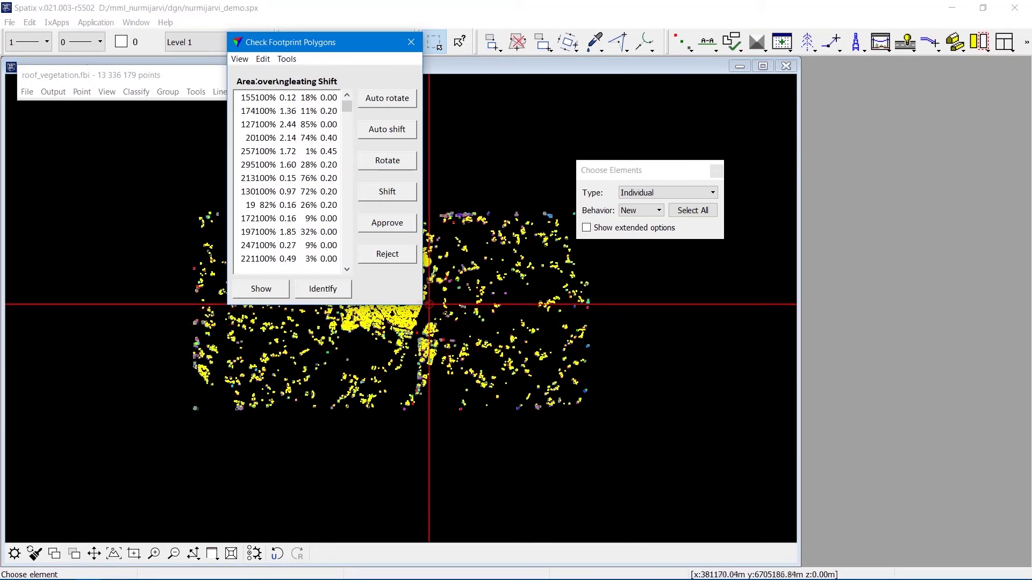
- Enlarge the footprint check list, place it clear of the buildings, and select the entry with area 17 and 0% cover
left_click_drag(422, 303, 467, 337)
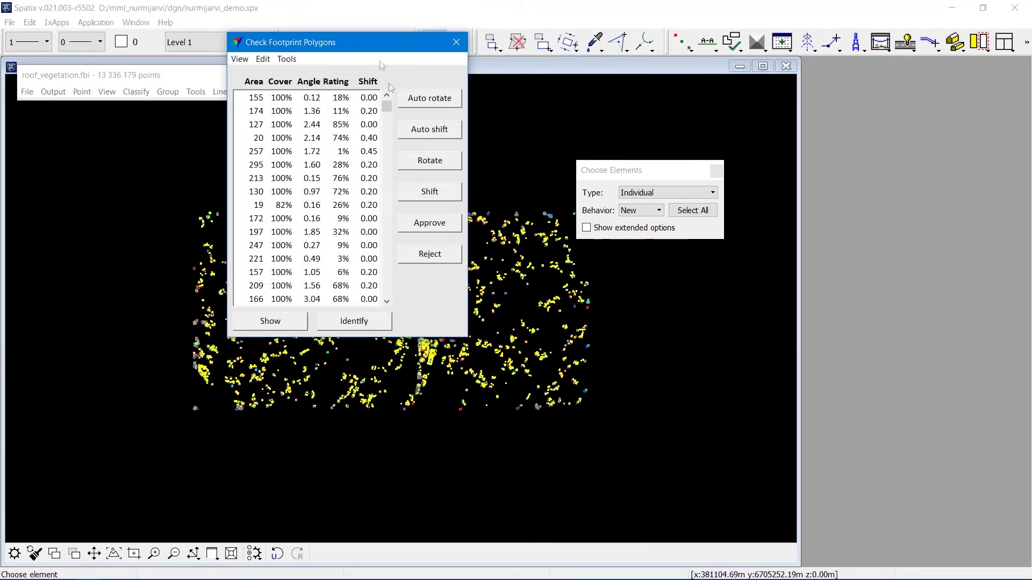
left_click_drag(378, 52, 918, 78)
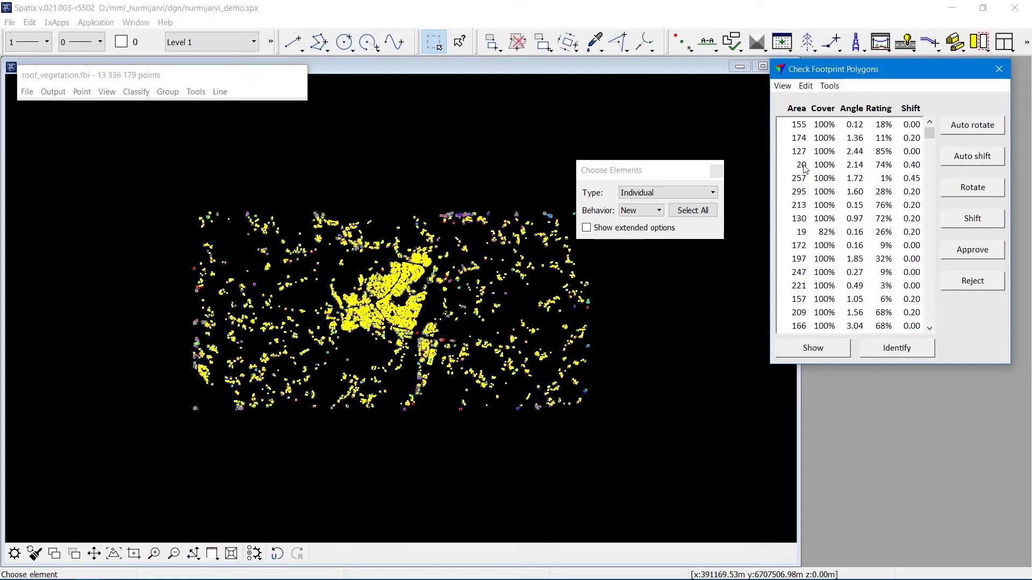
left_click(154, 554)
left_click(457, 316)
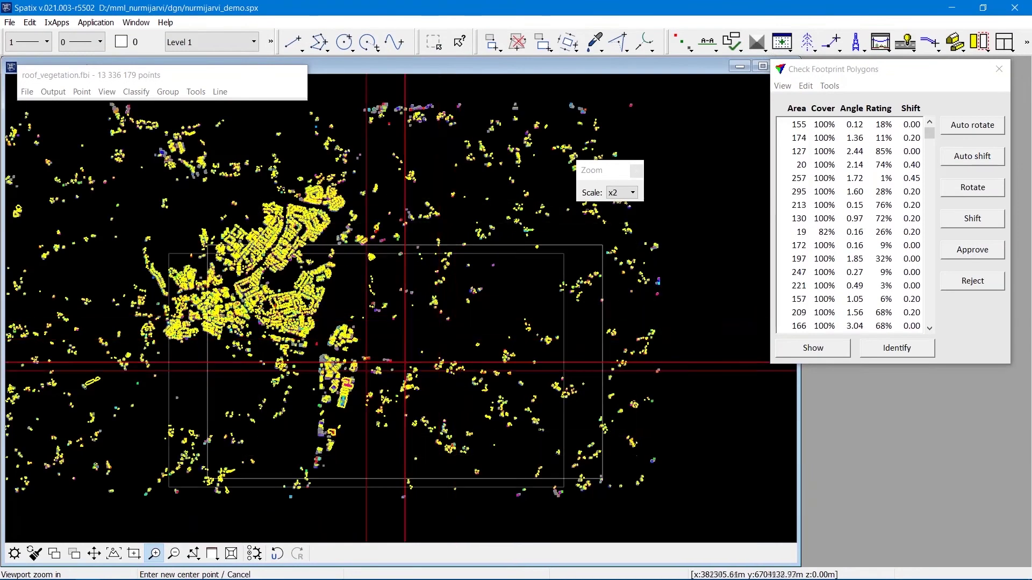
left_click(366, 357)
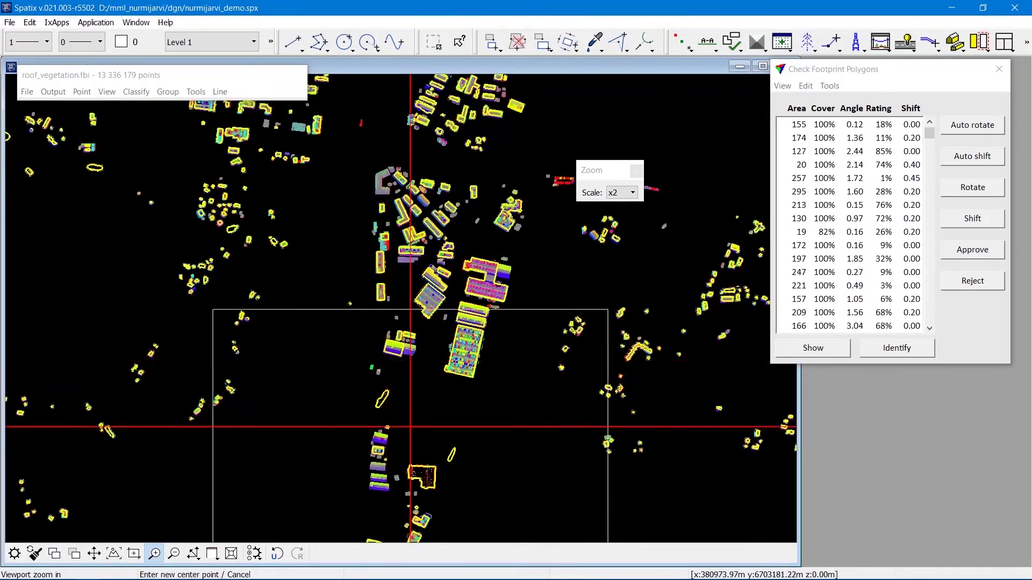
left_click(297, 271)
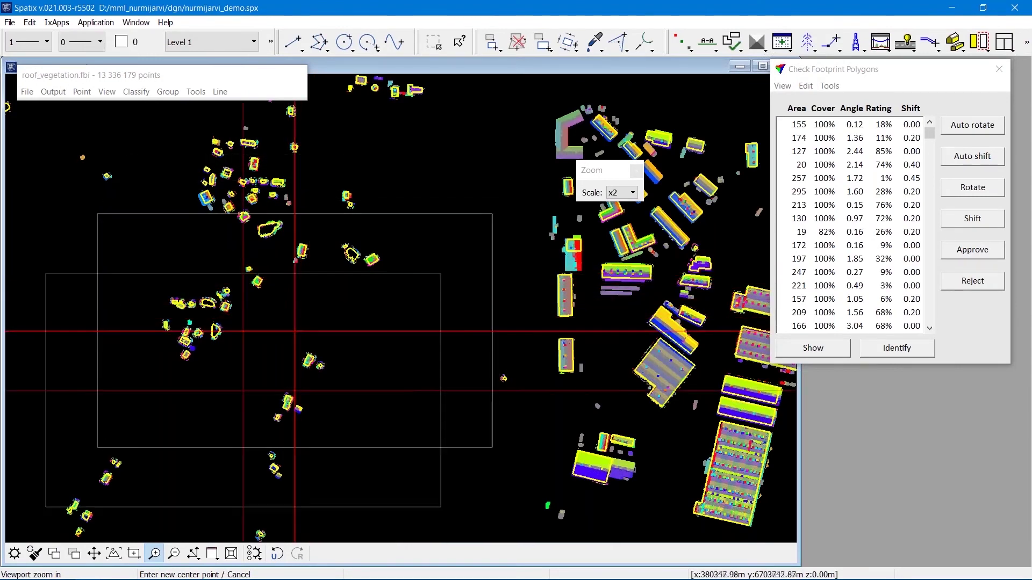
left_click(234, 430)
right_click(339, 362)
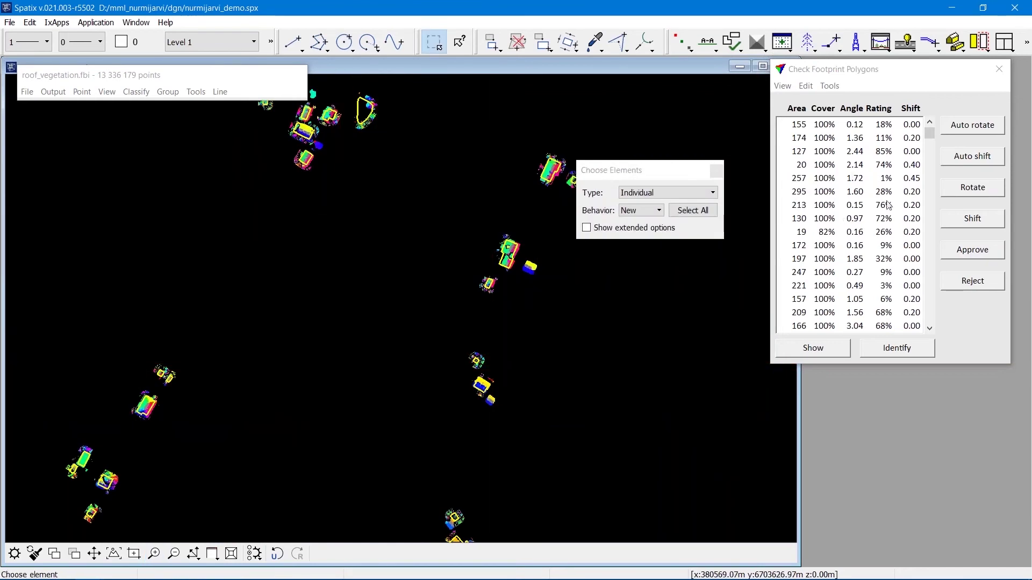
left_click(929, 310)
left_click(929, 310)
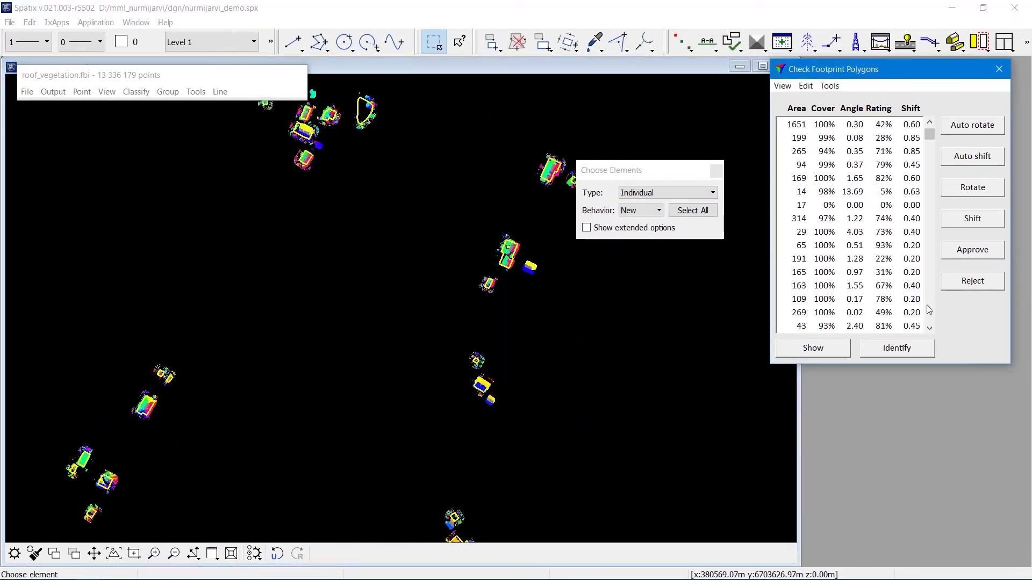
left_click(859, 208)
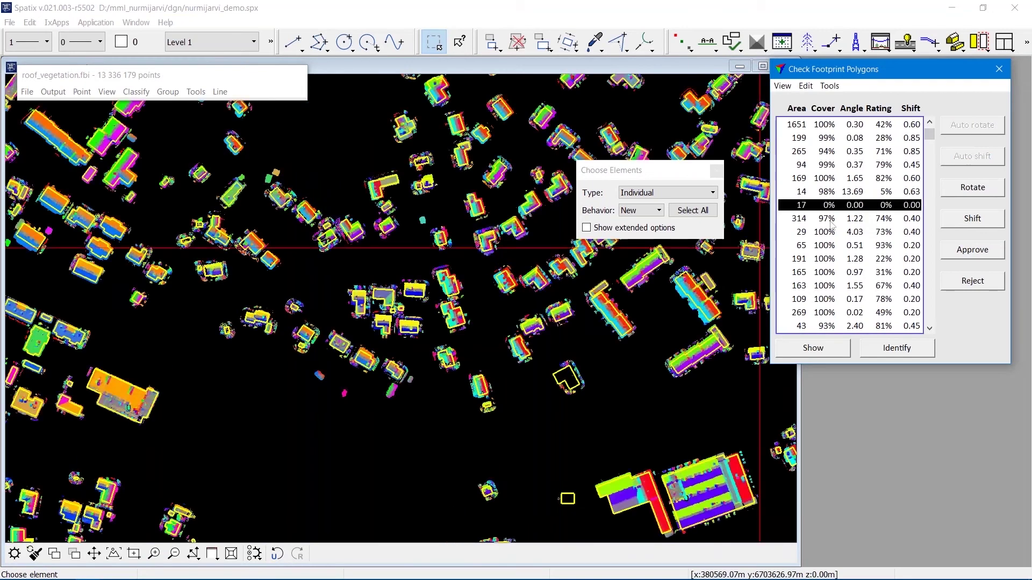
- Inspect the selected footprint up close and highlight it among the neighbouring buildings
left_click(155, 553)
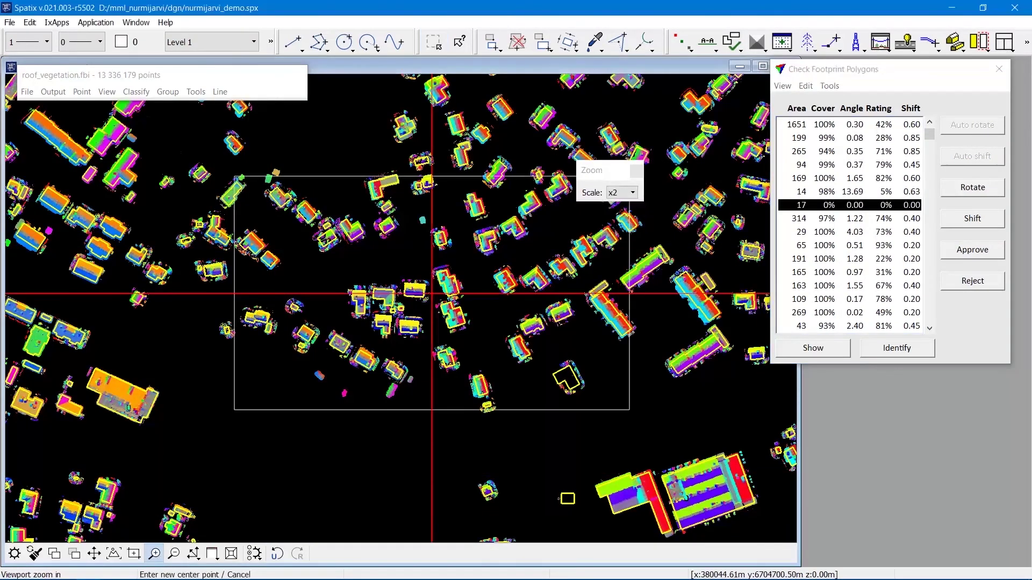
left_click(405, 285)
left_click(800, 205)
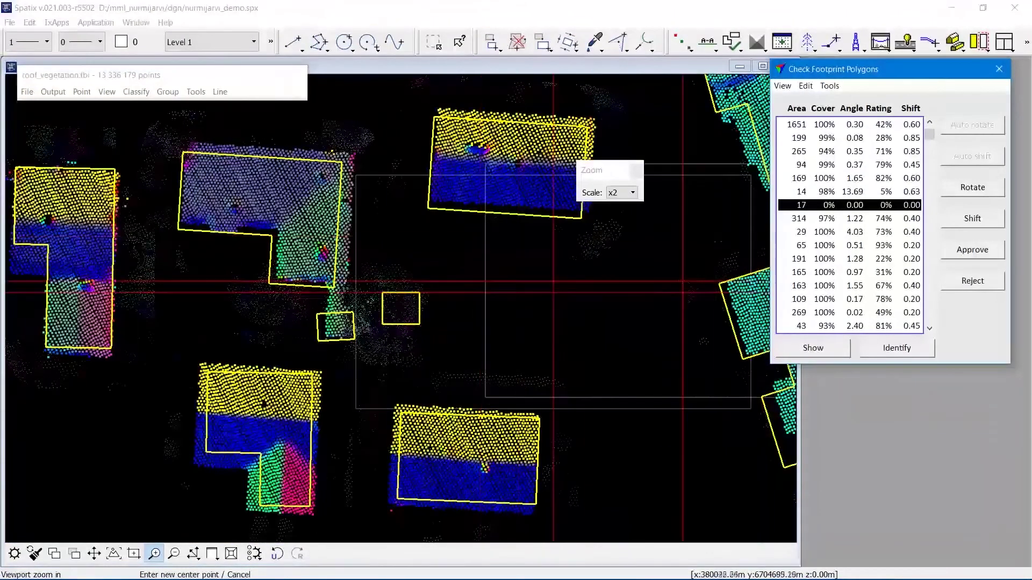
left_click(816, 350)
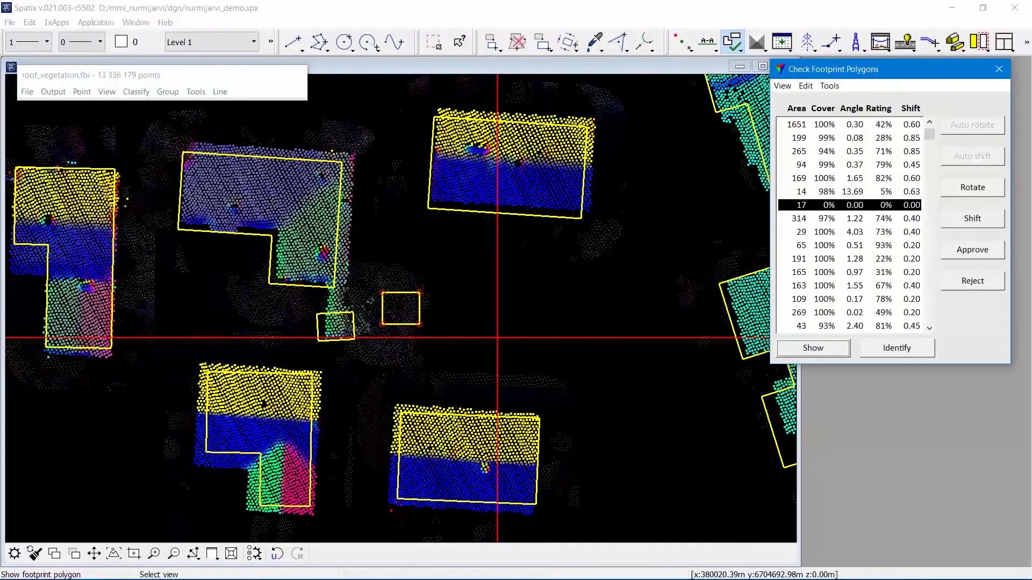
right_click(497, 338)
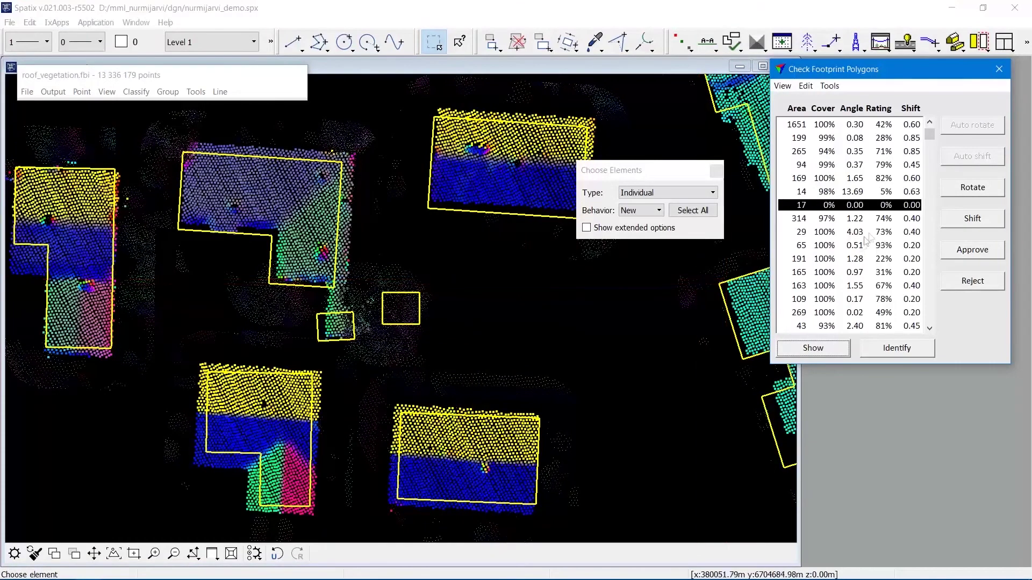
- Browse further down the footprint list and inspect the polygon with area 89 and 59% cover against its roof points
left_click(931, 312)
left_click(930, 309)
left_click(930, 309)
left_click(930, 309)
left_click(931, 312)
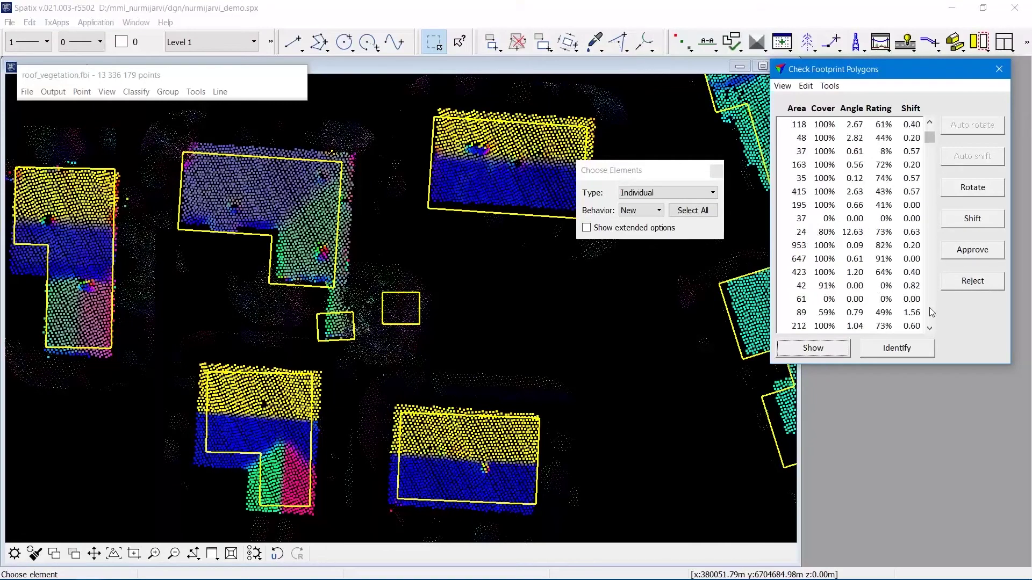
left_click(902, 314)
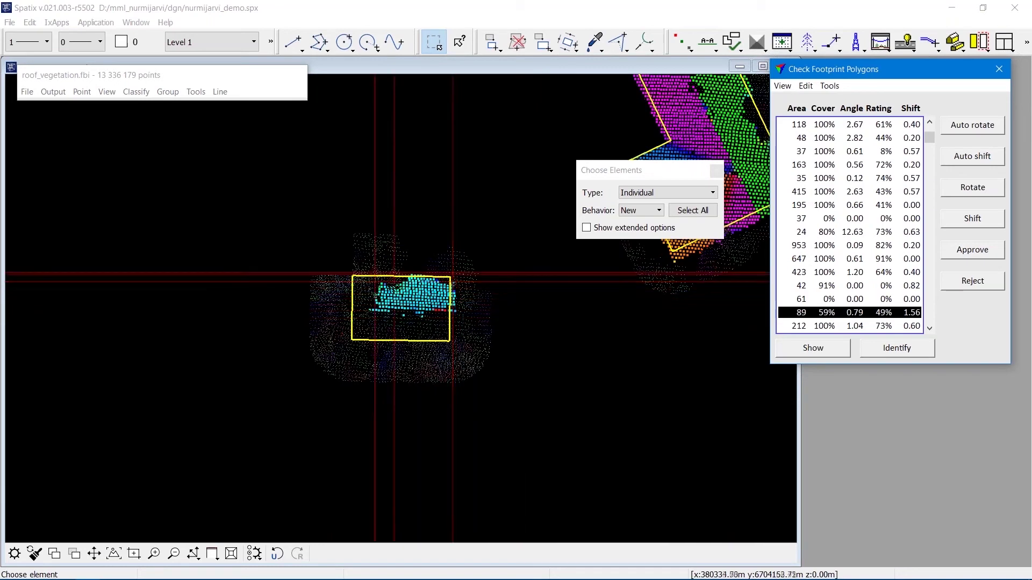
- Inspect the footprints with area 49 and 61% cover and with area 31 and 0% cover against the building points
left_click(929, 307)
left_click(930, 307)
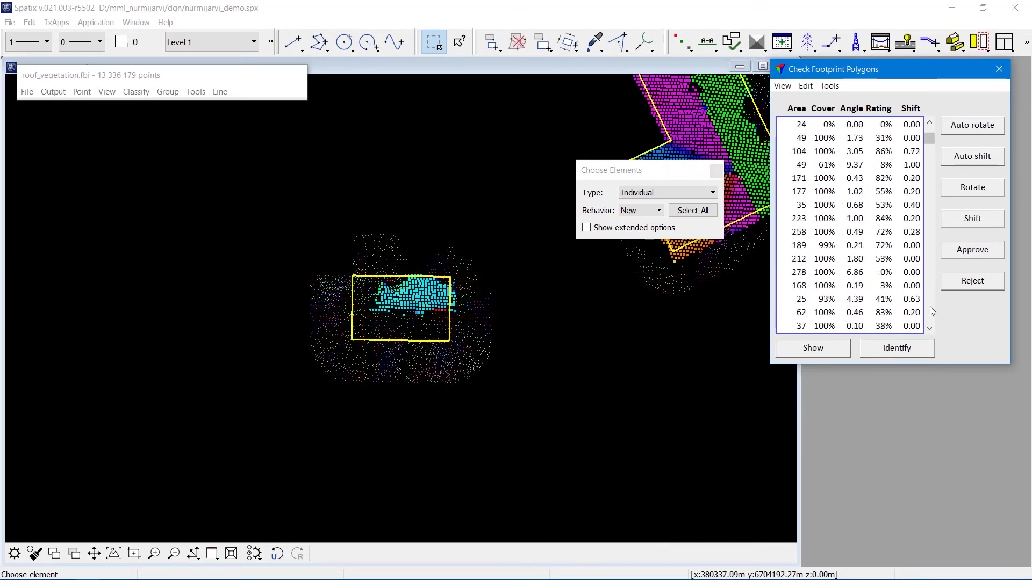
left_click(849, 165)
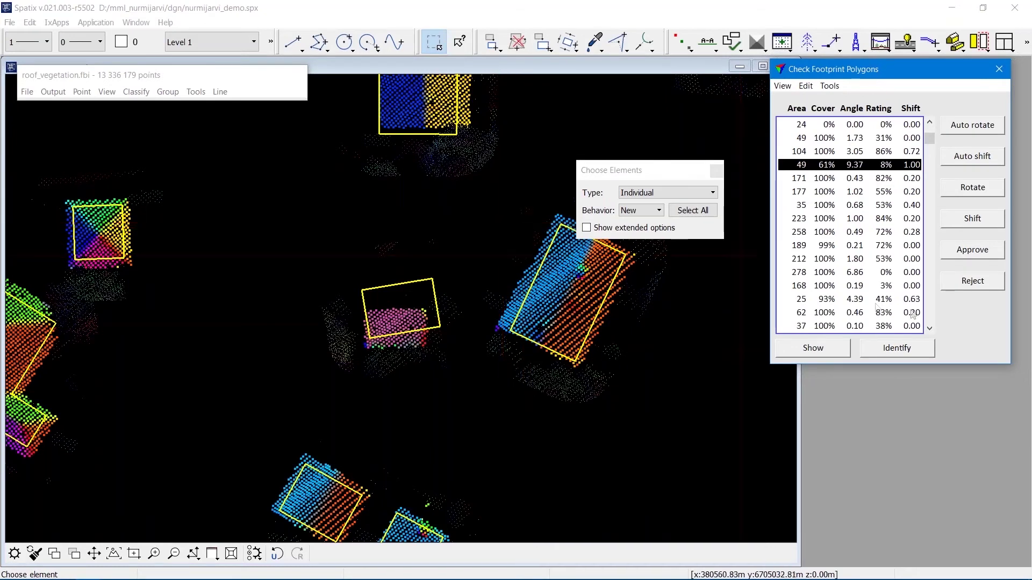
scroll(930, 313, "down", 5)
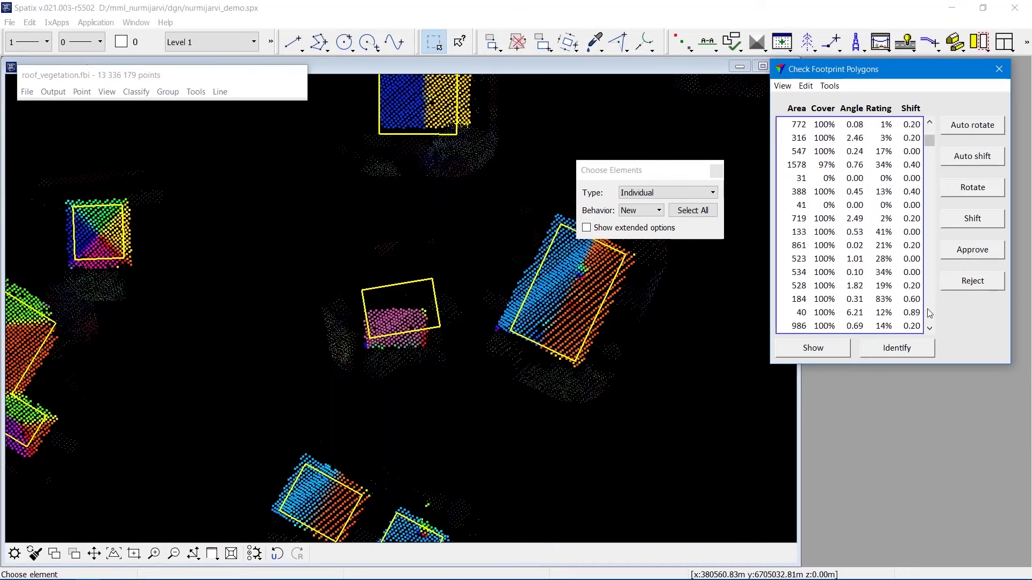
left_click(867, 179)
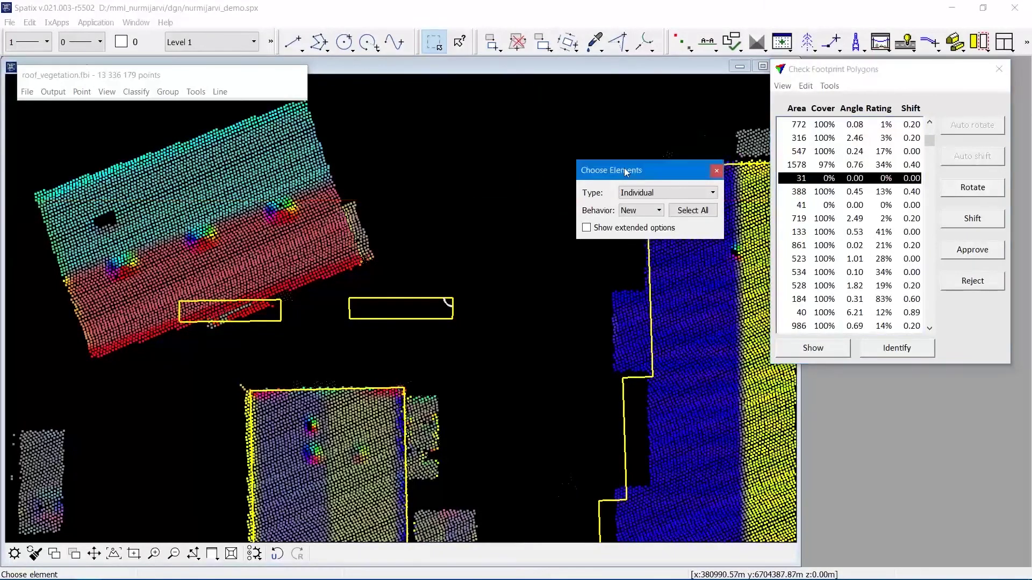
- Mark footprint polygons with less than 50% coverage as missing data, moving them to Level 33 and removing them from the list
left_click_drag(623, 172, 563, 102)
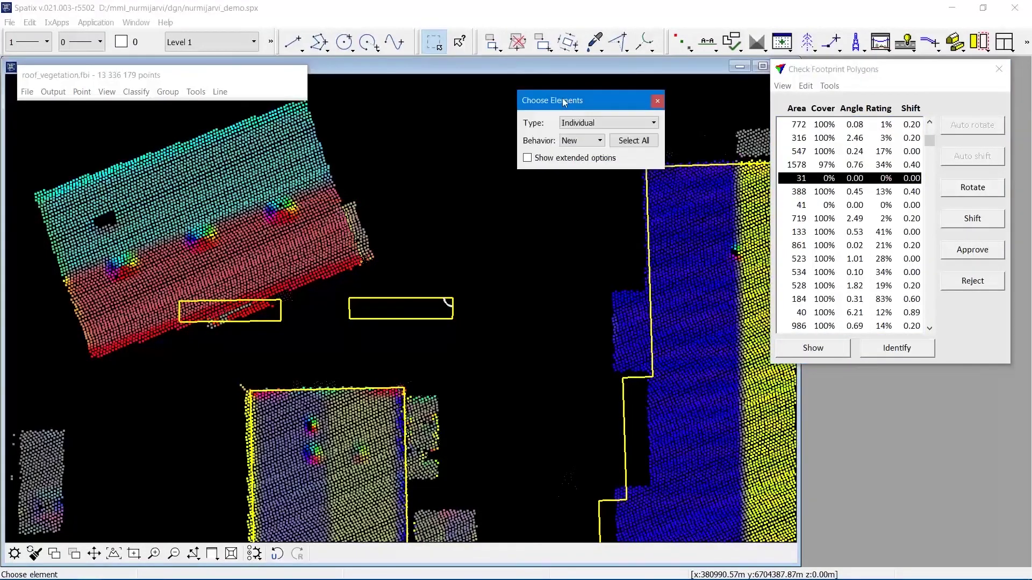
left_click(830, 87)
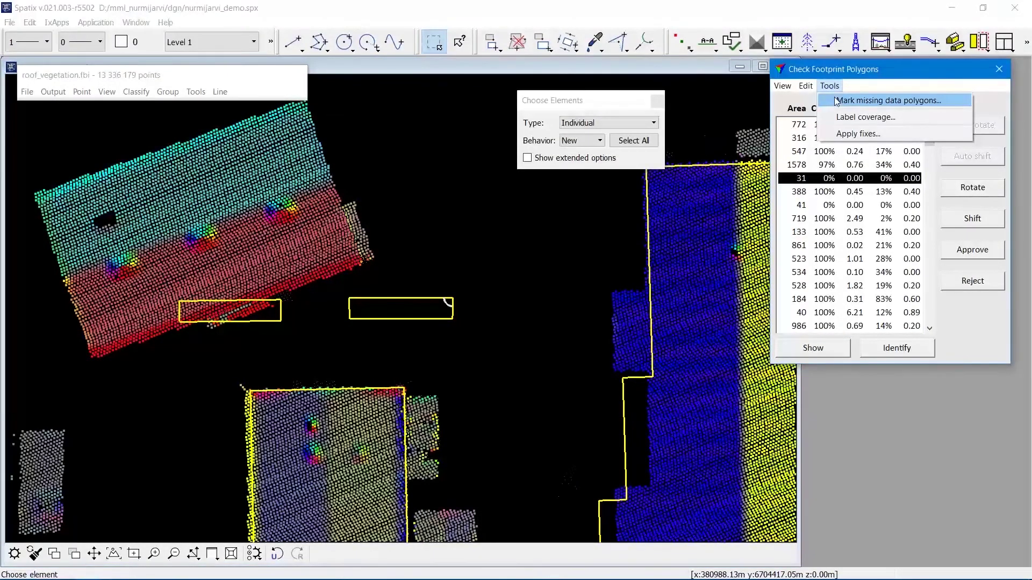
left_click(836, 101)
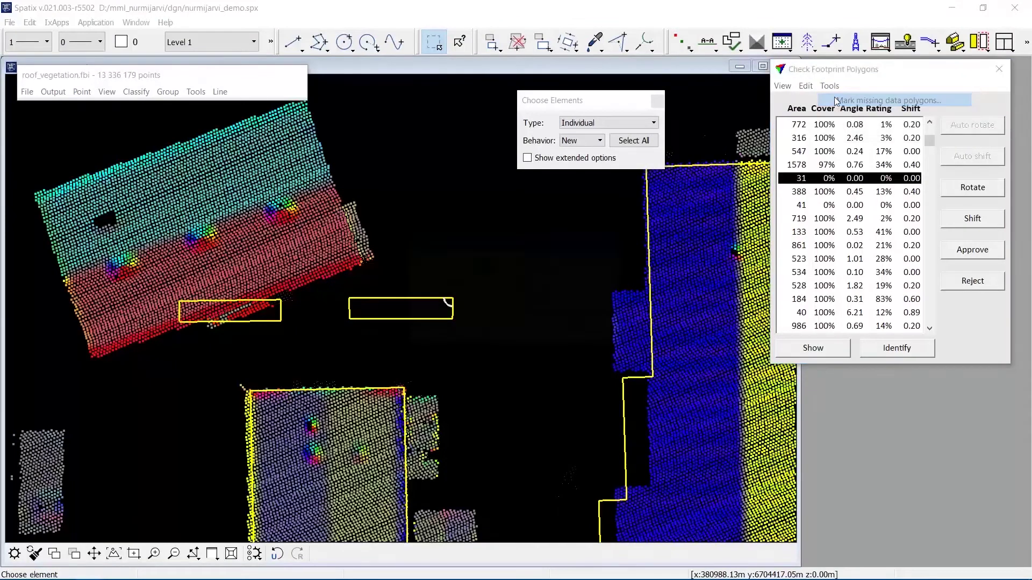
type("50")
key("Tab")
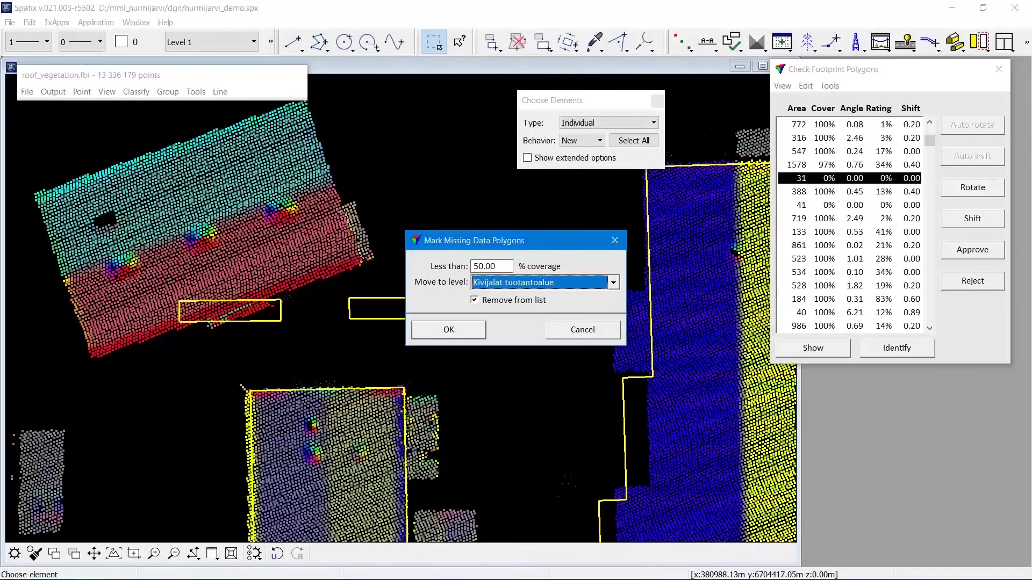
left_click(613, 283)
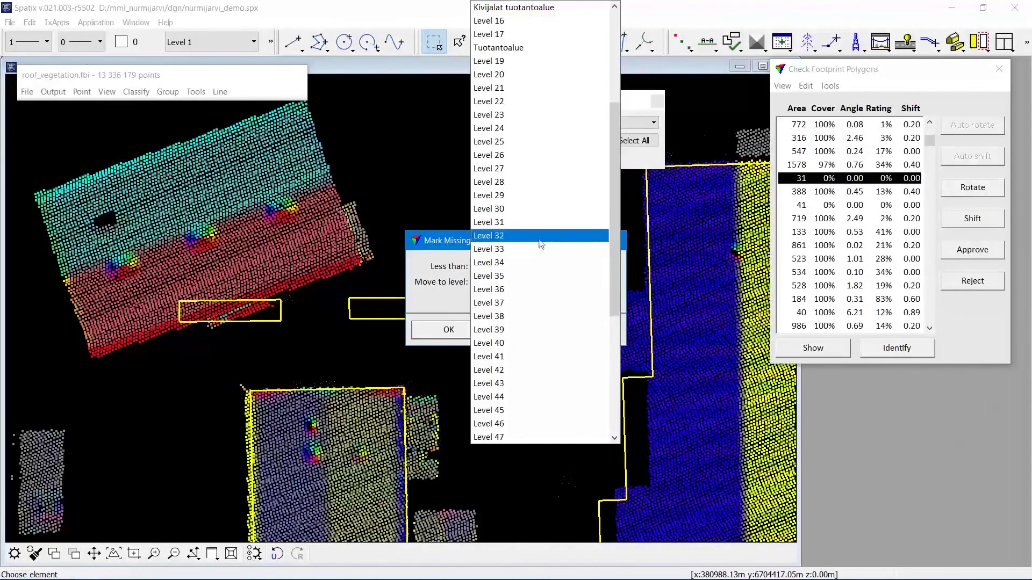
left_click(534, 248)
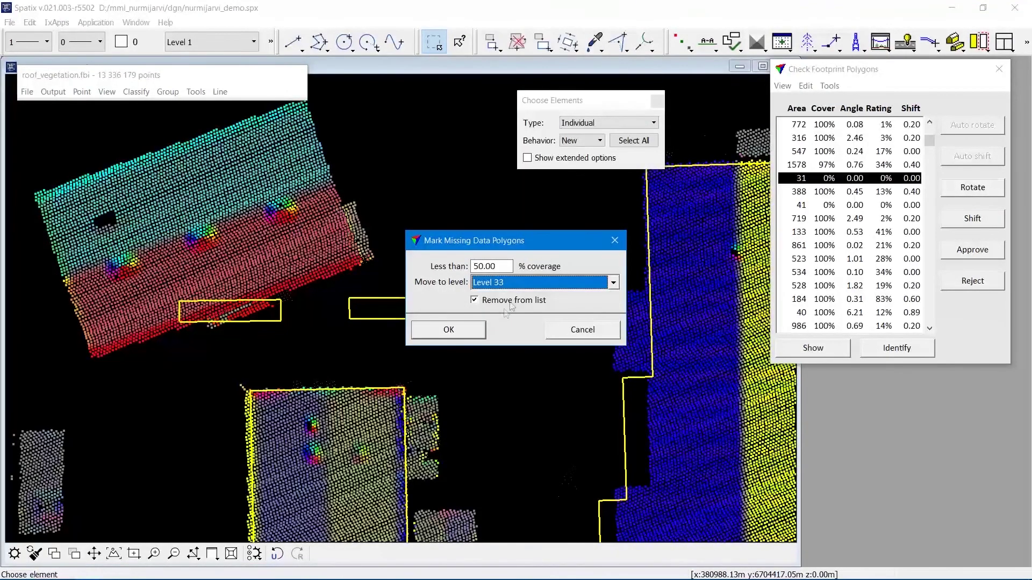
left_click(479, 331)
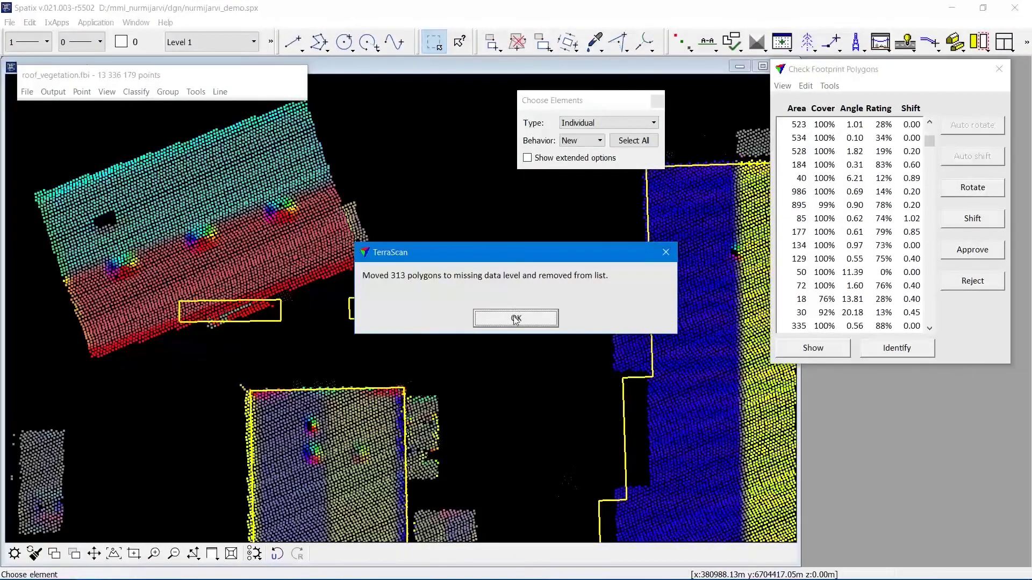
left_click(515, 319)
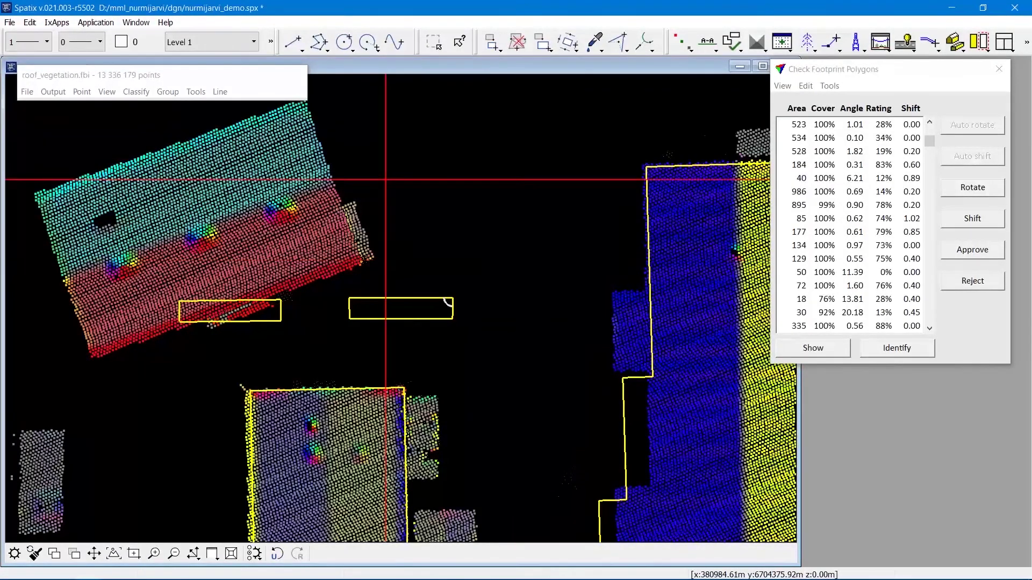
- Hide Level 33 in the Layer Manager and close the manager
left_click(12, 68)
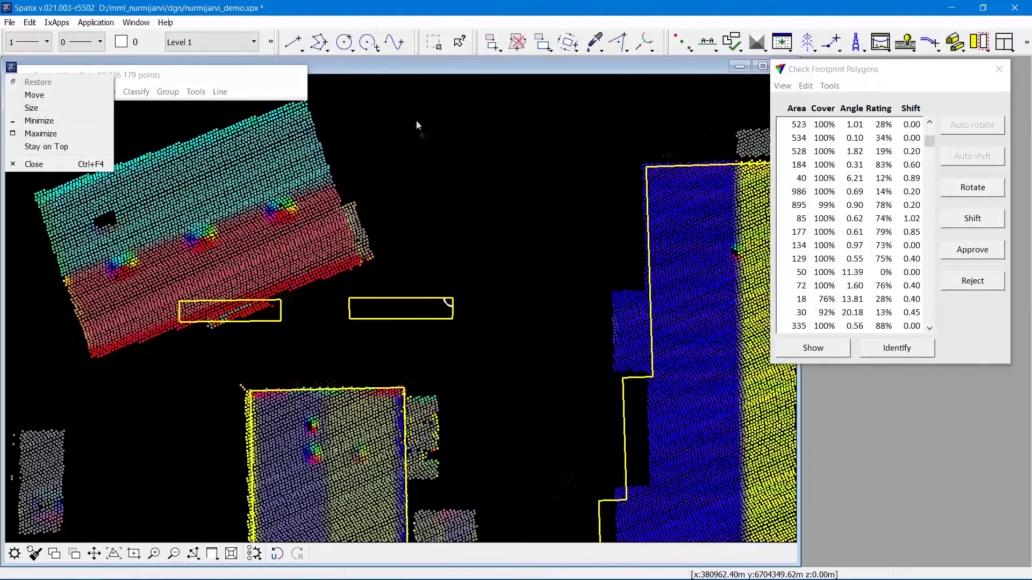
key("Escape")
left_click(136, 23)
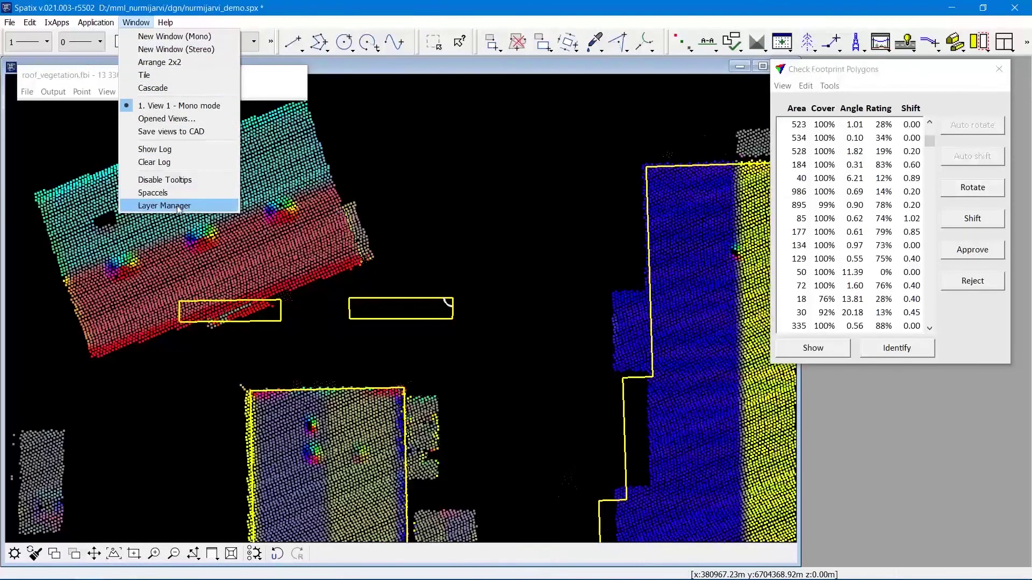
left_click(177, 207)
left_click(893, 538)
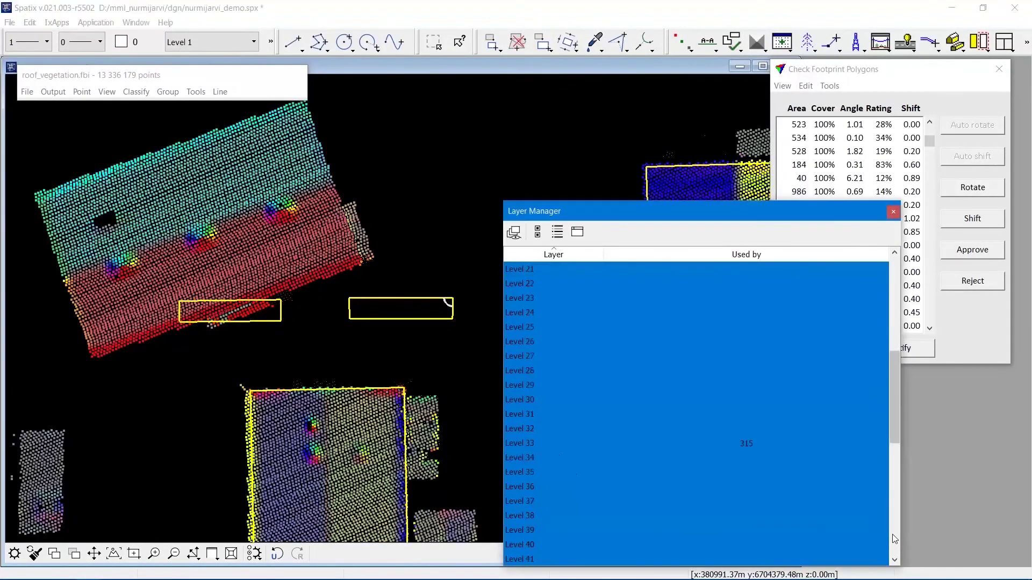
left_click(534, 443)
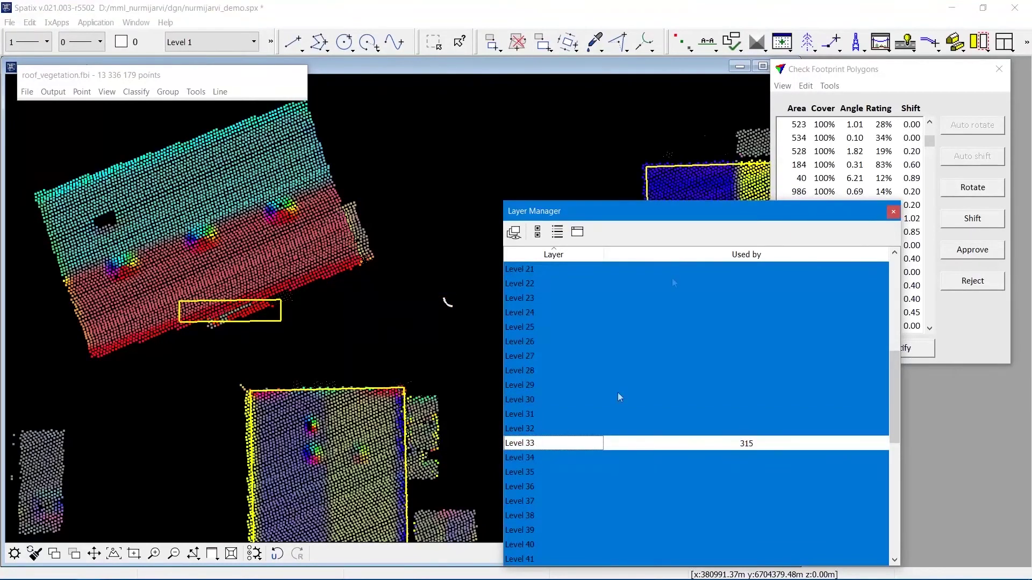
left_click(893, 211)
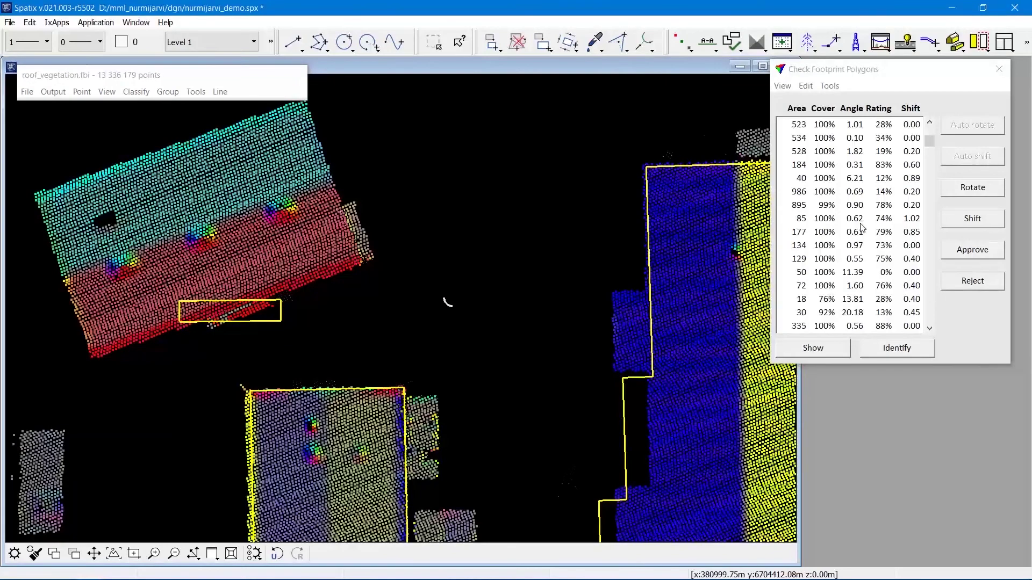
- Sort the footprint polygon list by area
left_click(782, 86)
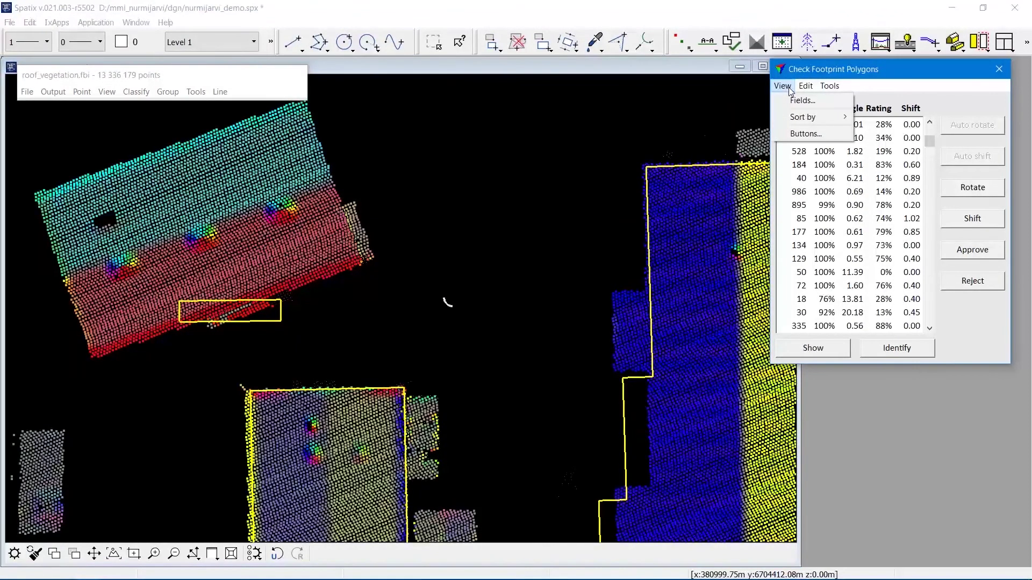
mouse_move(828, 117)
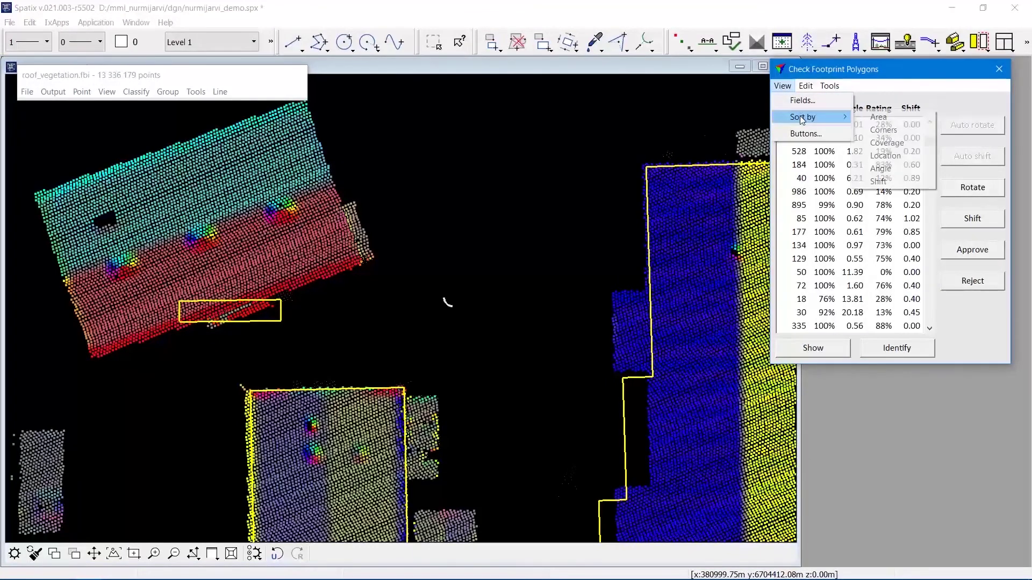
left_click(875, 117)
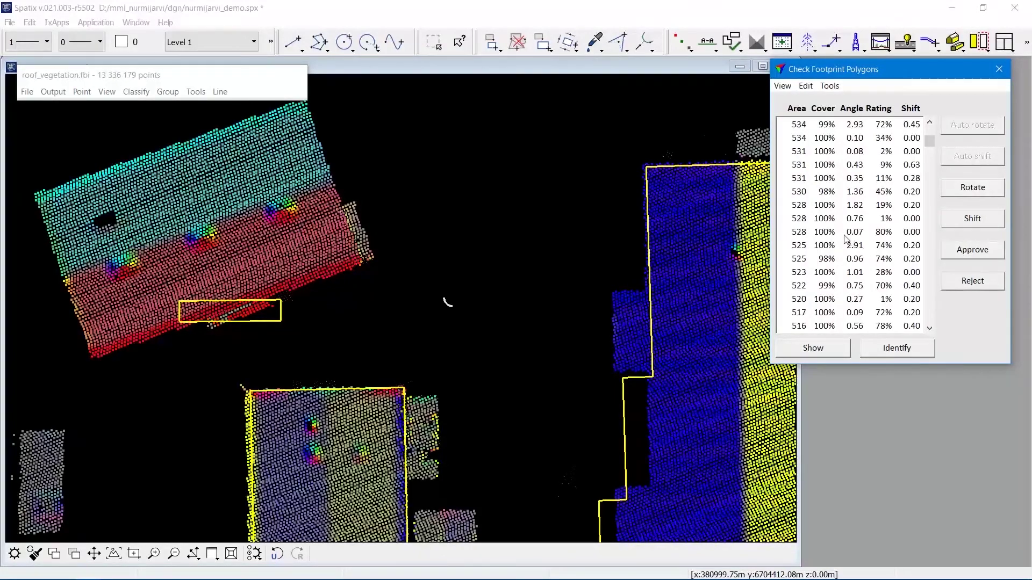
- Find and select the footprint with area 170, 99% cover, angle 1.44 and shift 0.45 in the sorted list
scroll(932, 305, "down", 10)
scroll(932, 306, "down", 10)
scroll(931, 305, "down", 5)
left_click_drag(932, 153, 930, 200)
scroll(931, 172, "up", 10)
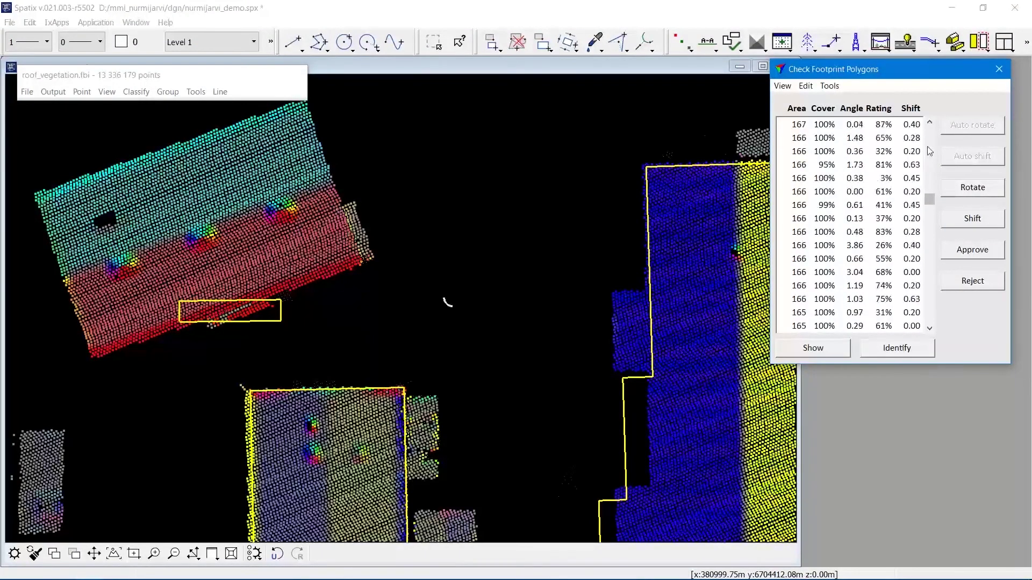
scroll(930, 148, "up", 5)
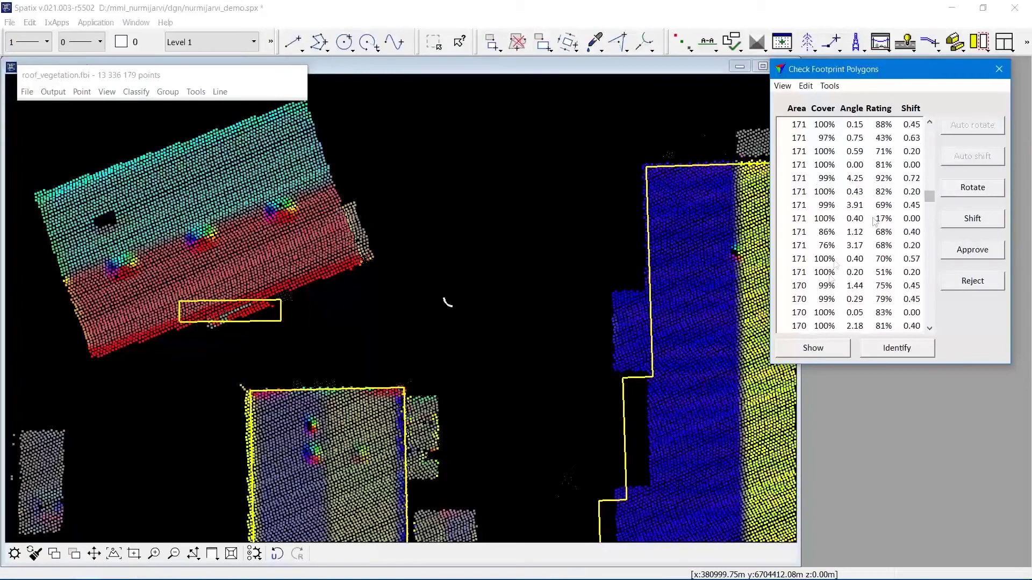
left_click(929, 328)
left_click(930, 328)
left_click(865, 260)
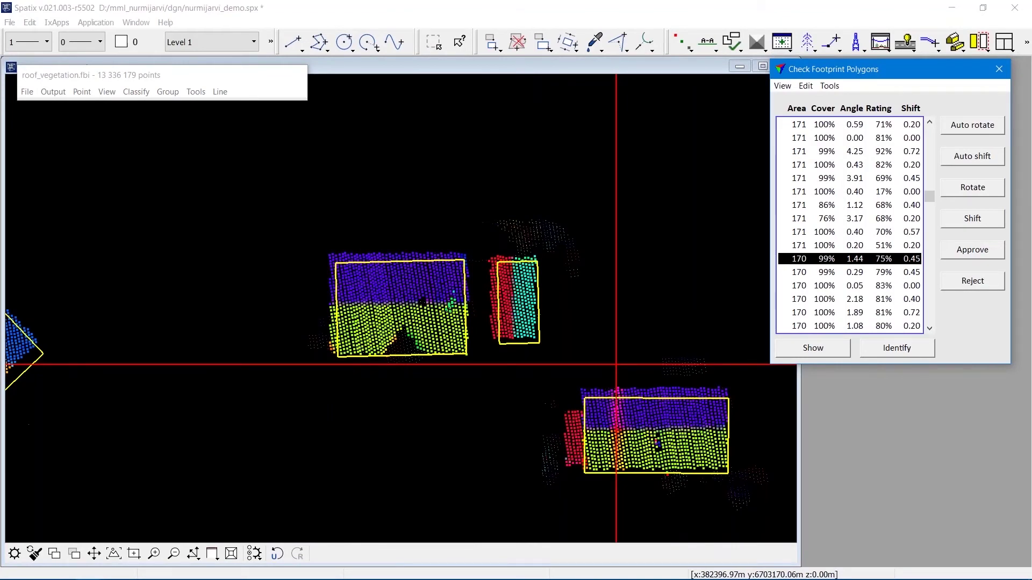
- Automatically rotate and shift the selected area 170 footprint to fit its roof points, accepting both corrections
left_click(154, 554)
left_click(336, 275)
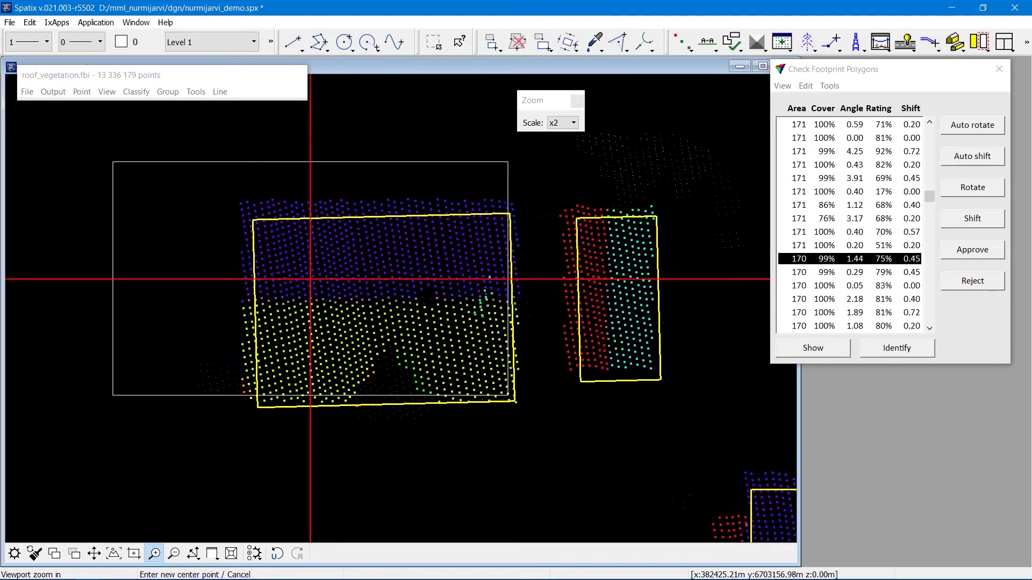
right_click(386, 130)
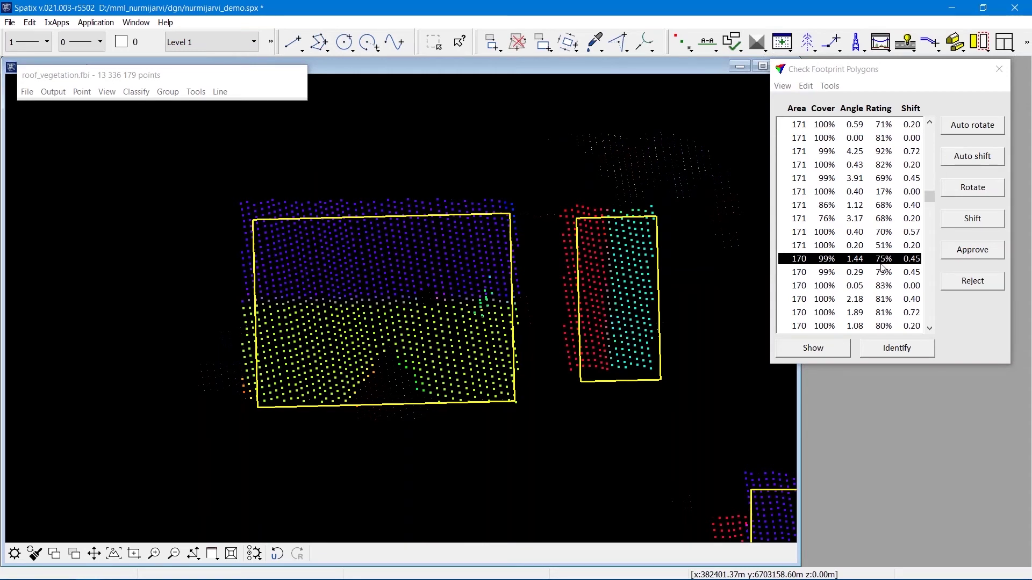
left_click(962, 131)
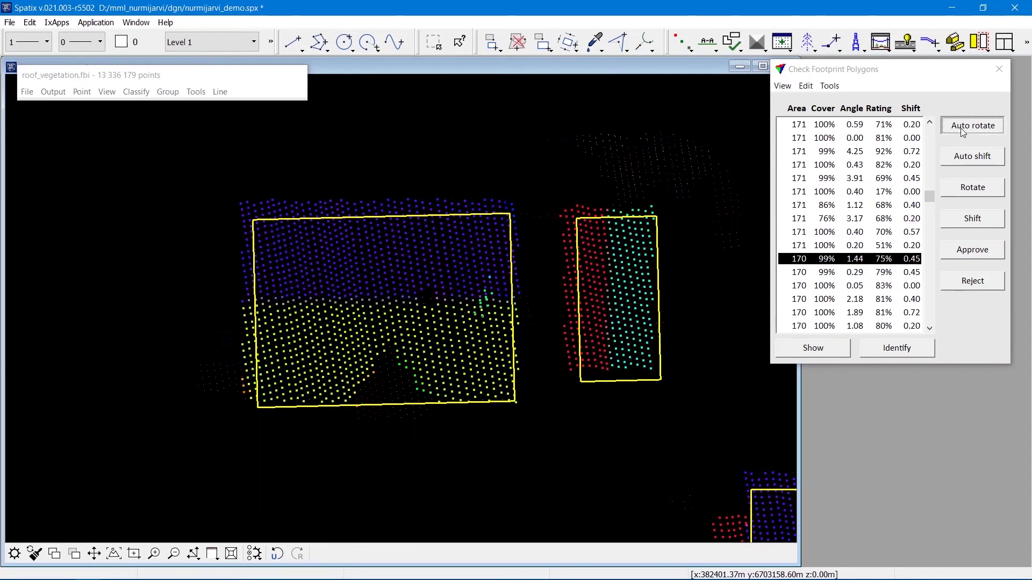
left_click(503, 240)
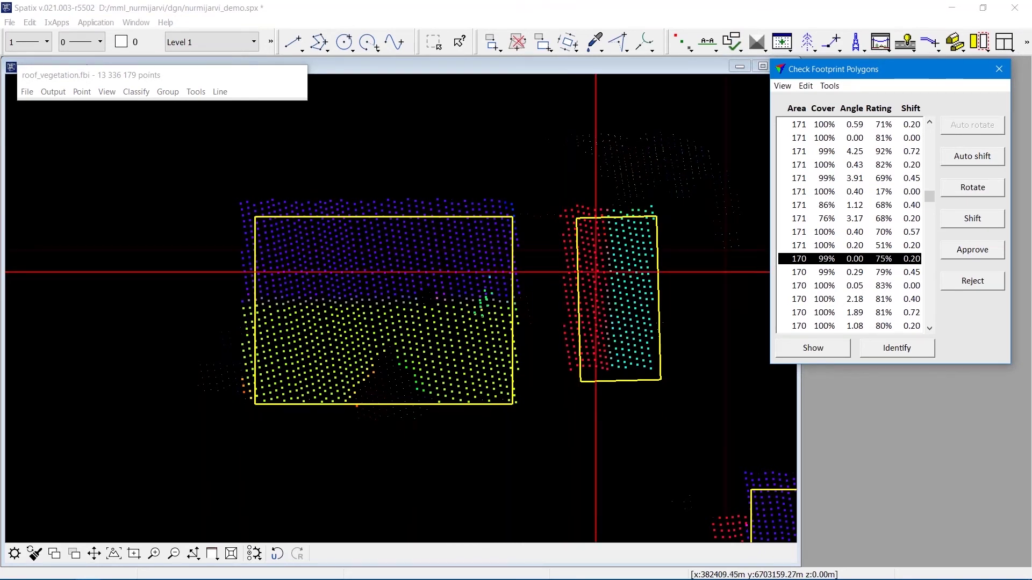
left_click(956, 159)
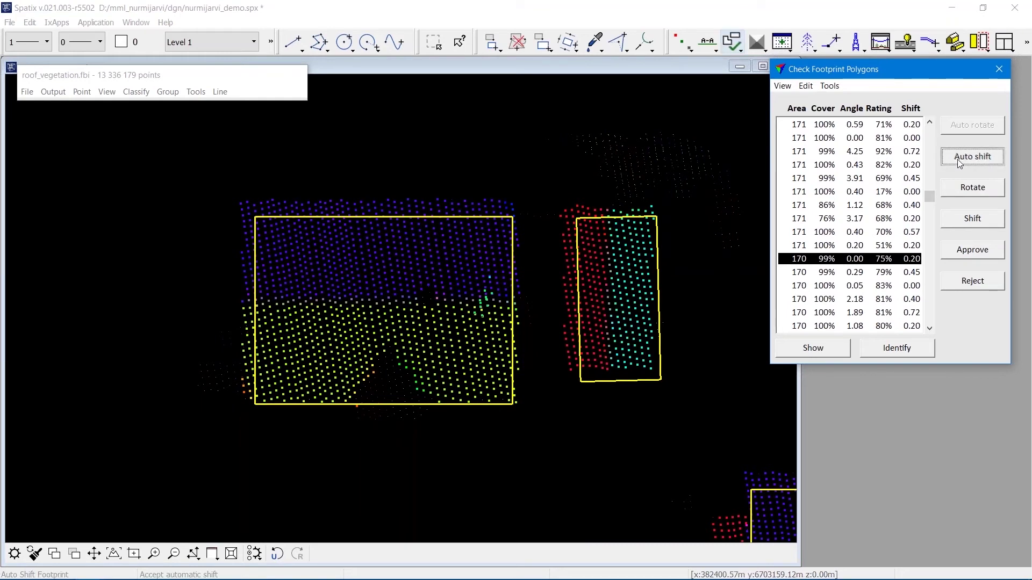
left_click(529, 206)
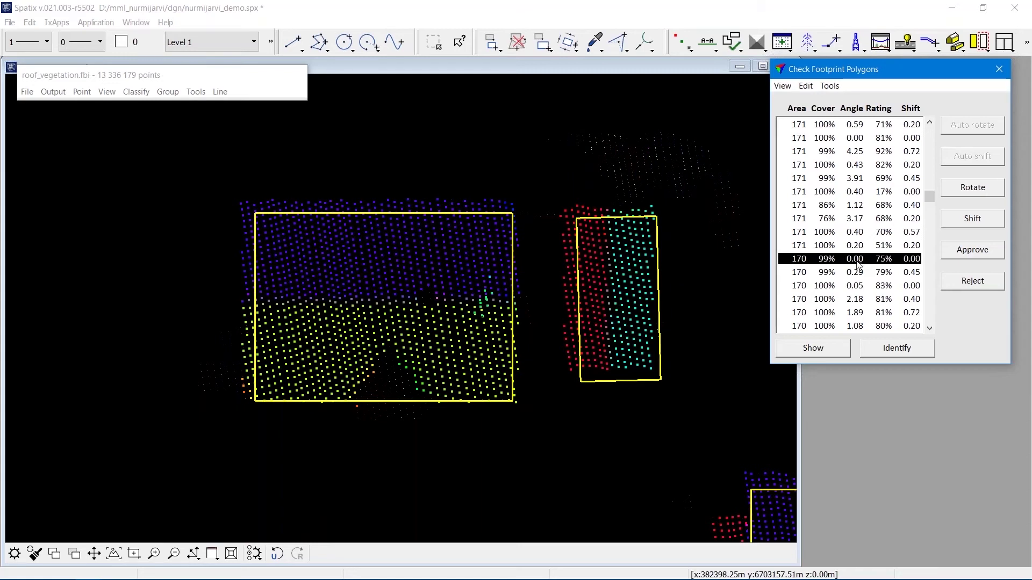
- Manually shift the selected footprint slightly up and to the left over its roof points
left_click(973, 218)
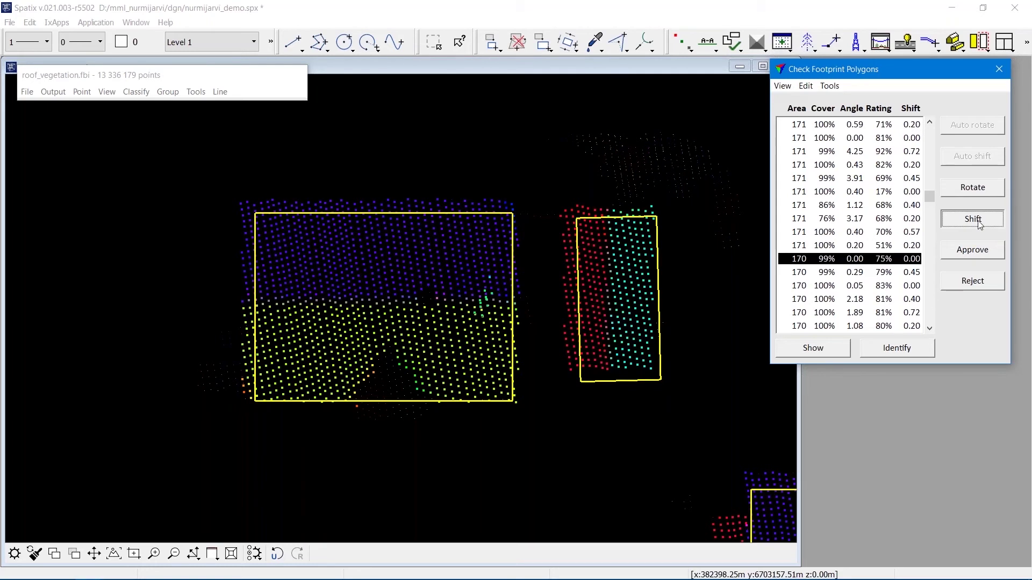
left_click(410, 216)
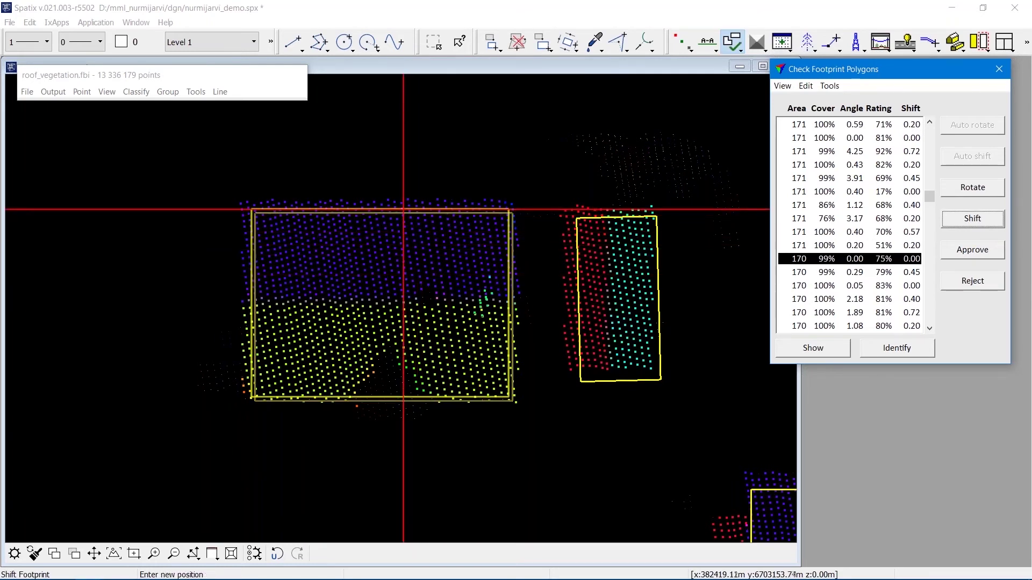
left_click(403, 207)
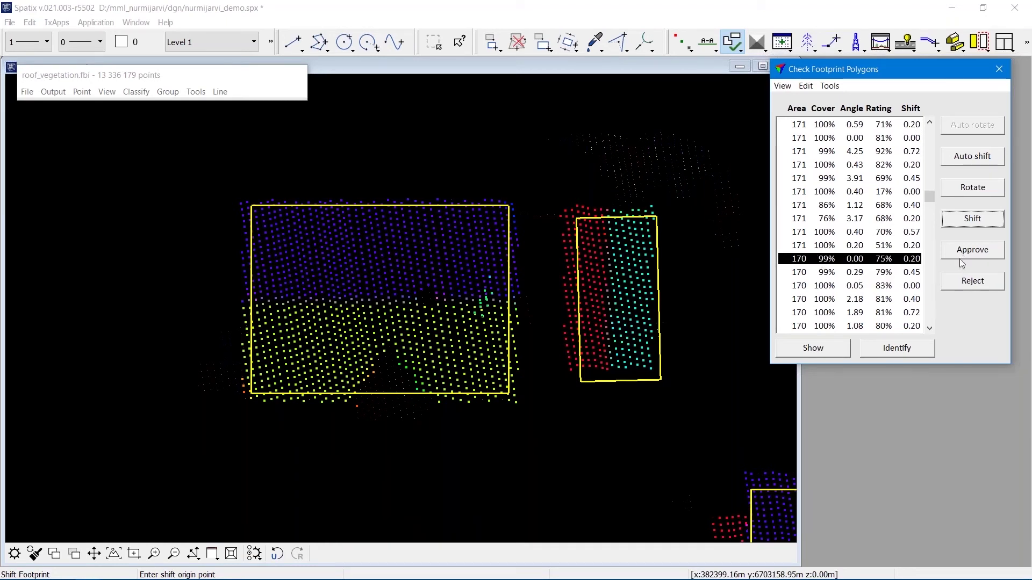
- Review the footprint check's button settings, including the target levels for approved and rejected polygons, without changing them
left_click(782, 86)
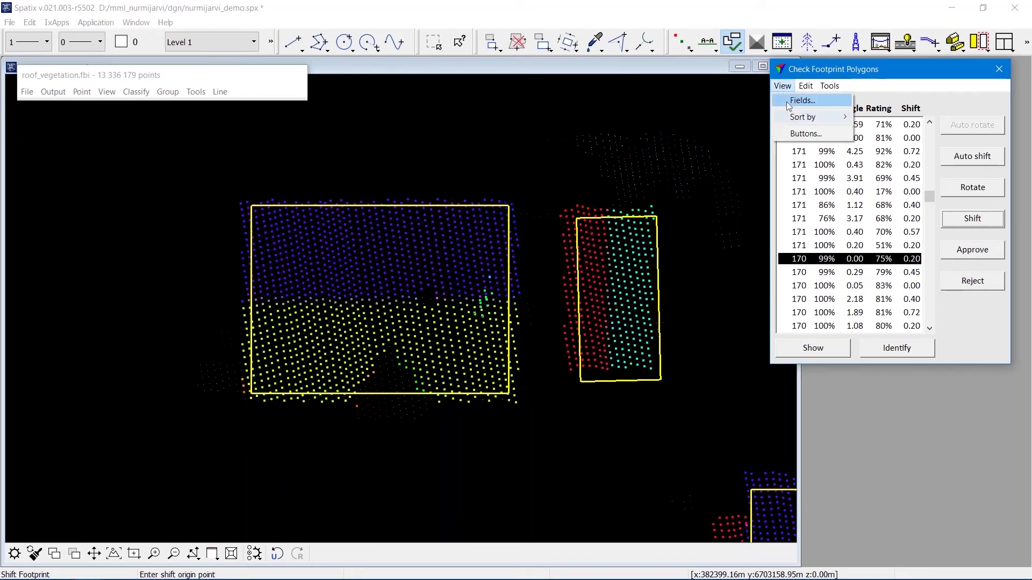
left_click(804, 134)
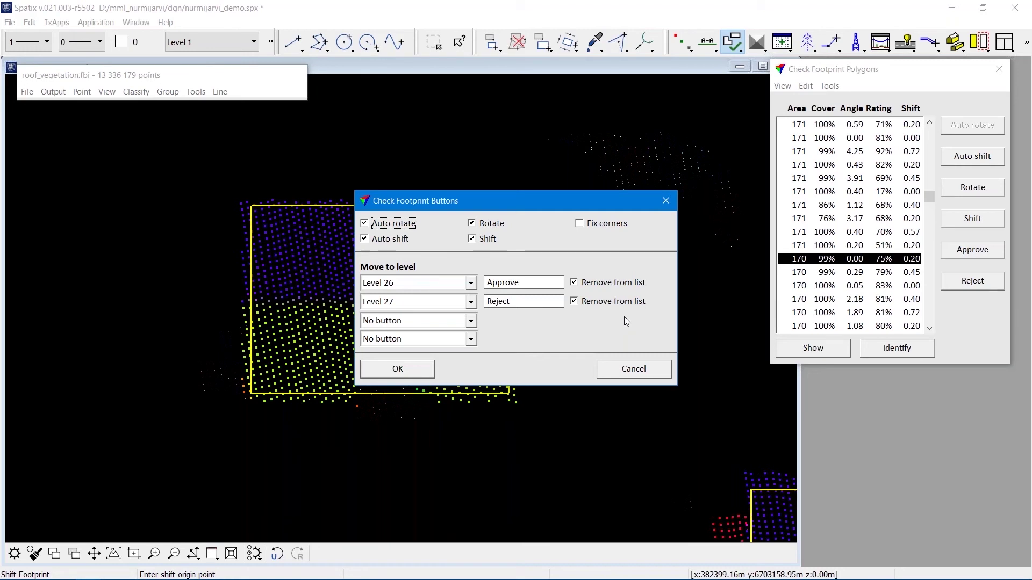
left_click(641, 367)
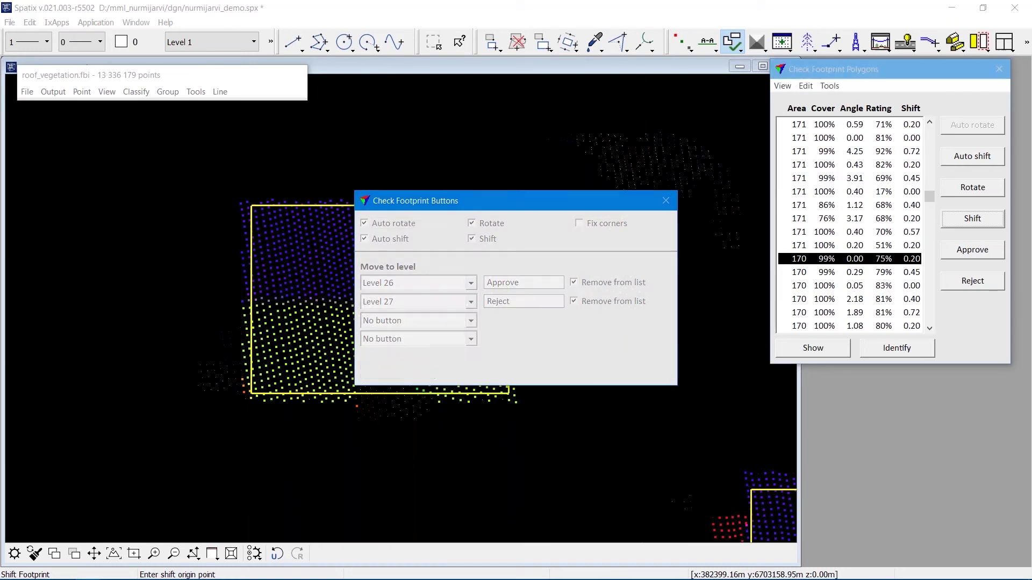
- Select the area 170 footprint with angle 0.29 and shift 0.45, and automatically rotate and shift it, accepting both corrections
left_click(823, 273)
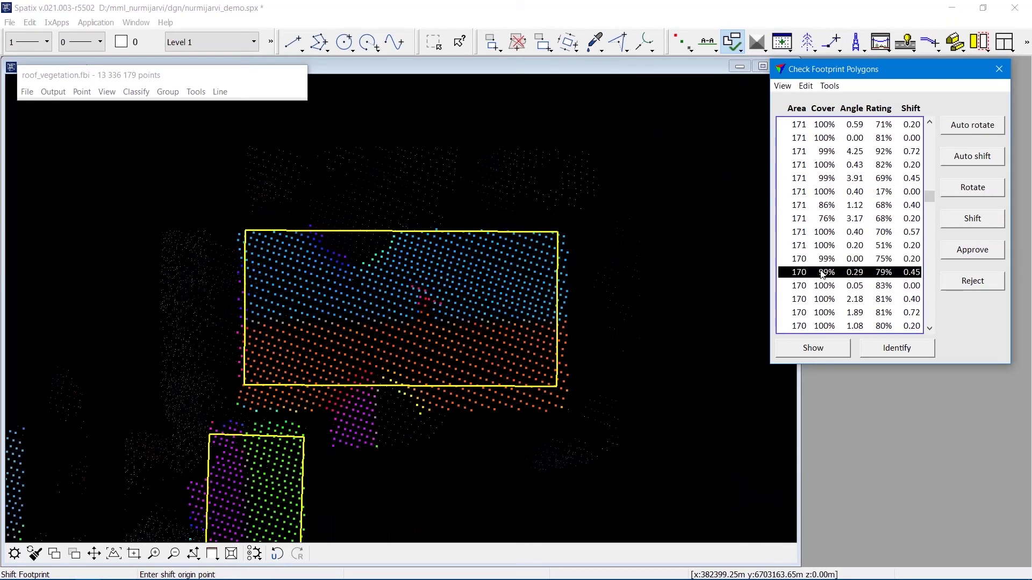
left_click(957, 126)
left_click(660, 256)
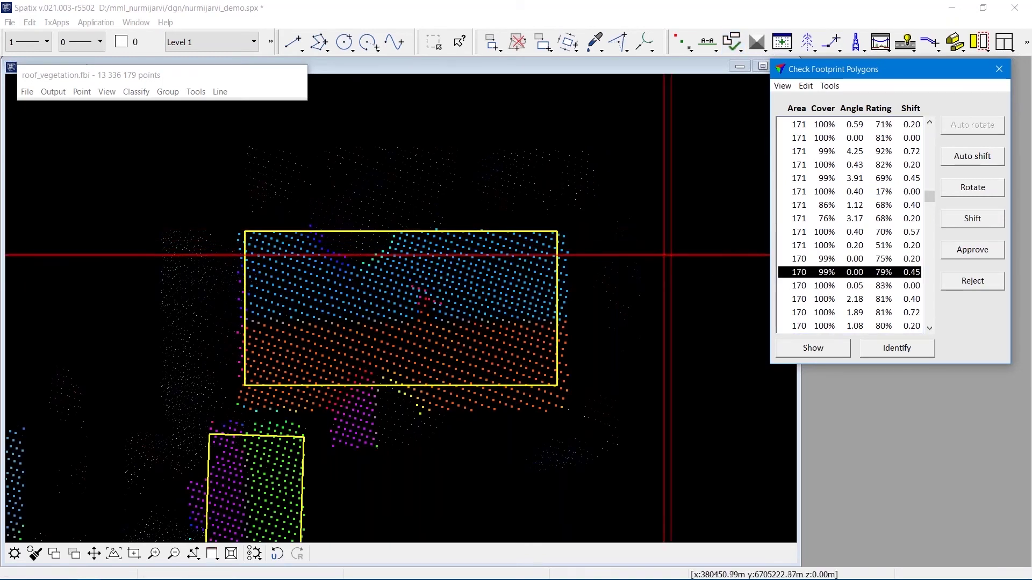
left_click(952, 162)
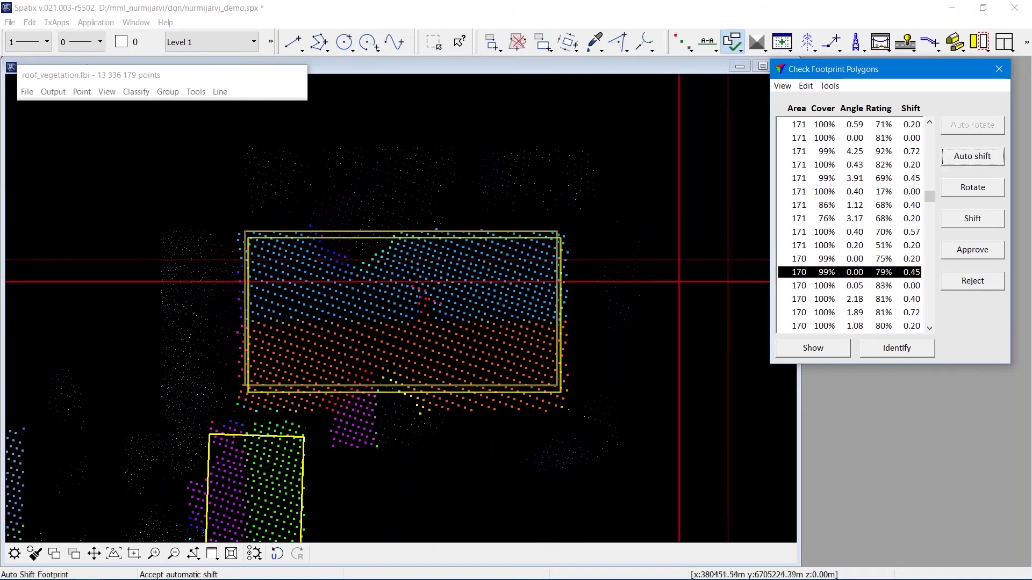
left_click(627, 309)
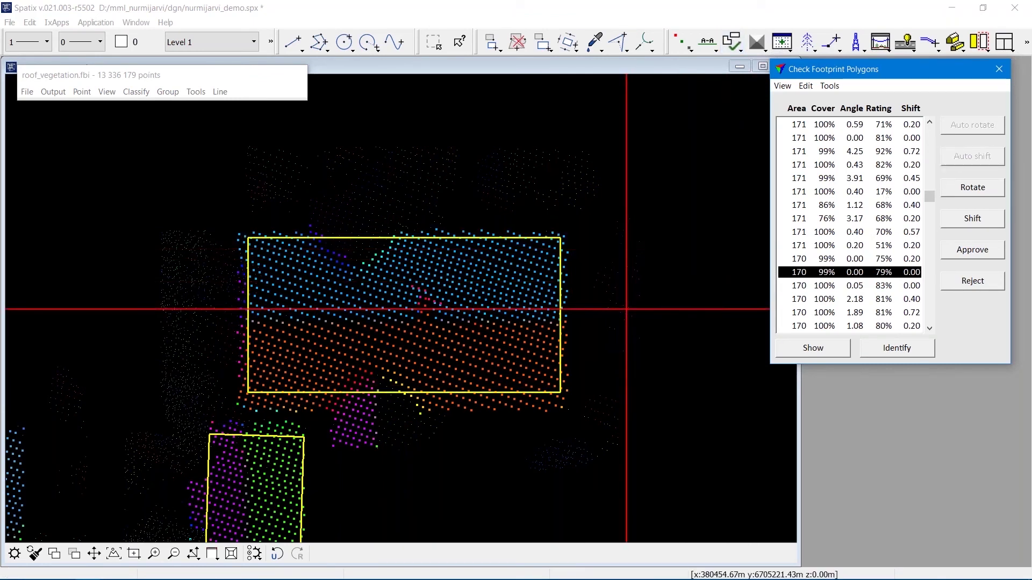
- View the area 170 footprint with angle 0.05, and automatically rotate and shift the one with angle 2.18 and shift 0.40, accepting both corrections
left_click(871, 286)
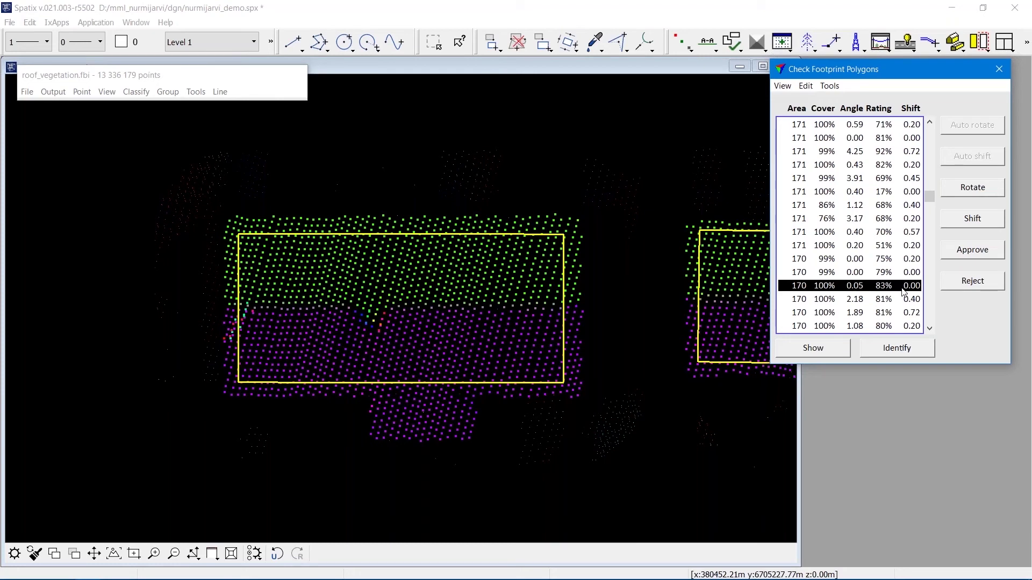
left_click(870, 298)
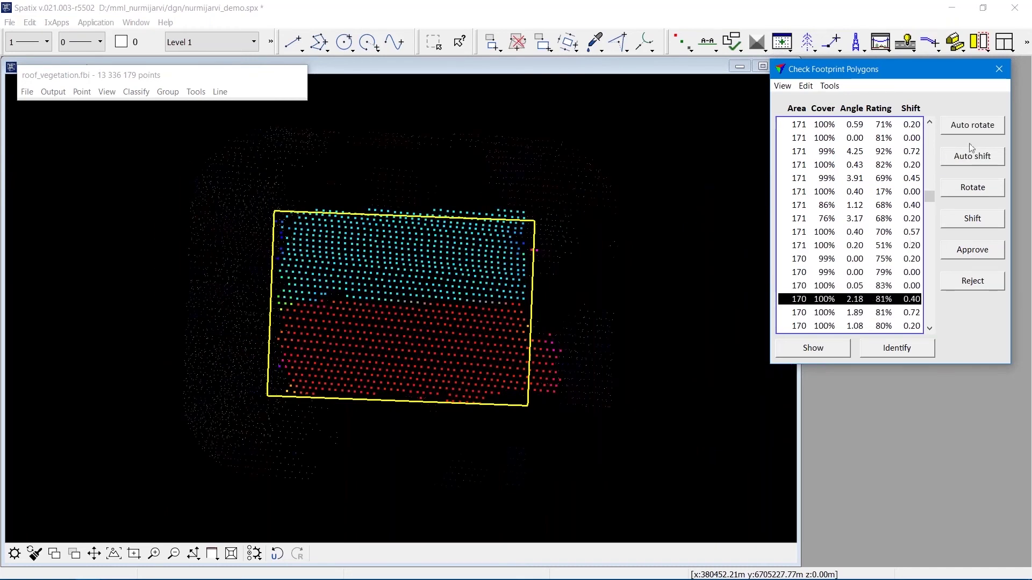
left_click(968, 127)
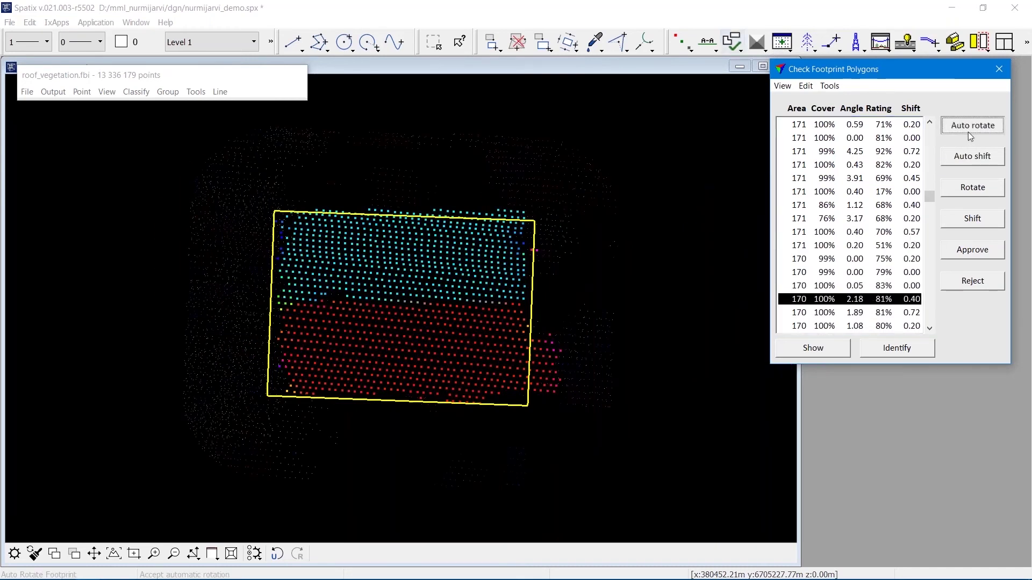
left_click(590, 219)
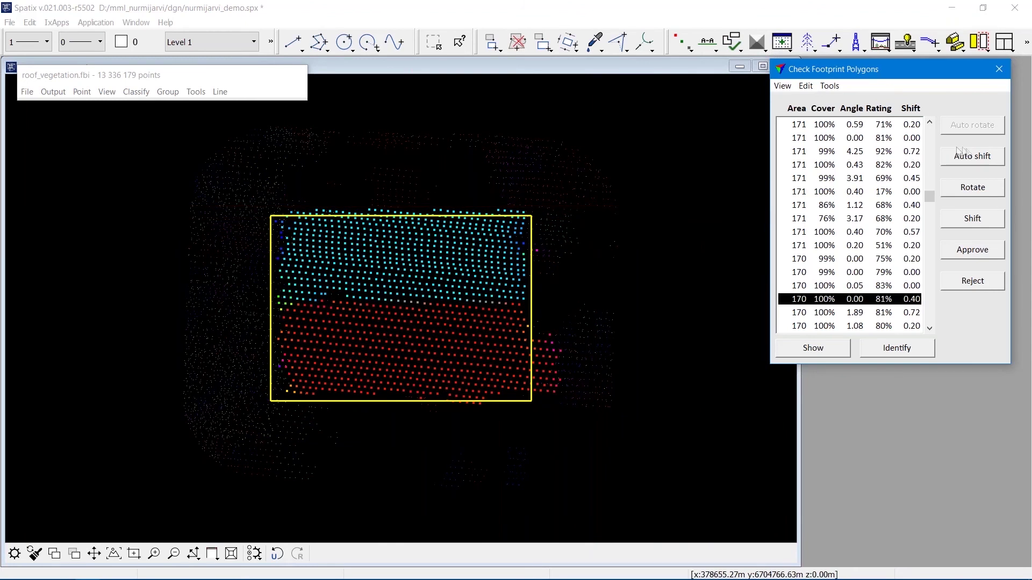
left_click(972, 159)
left_click(650, 244)
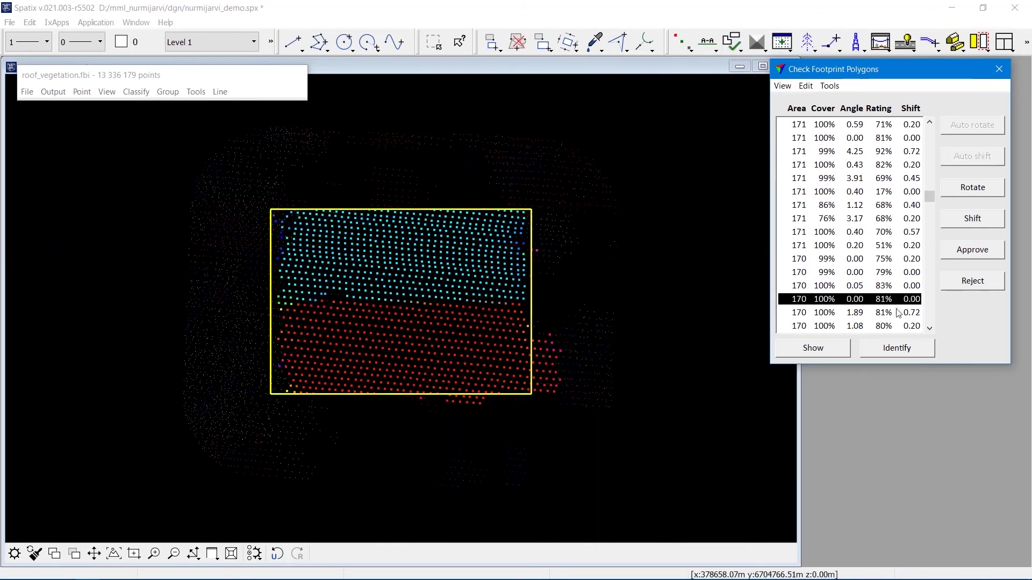
- Select the L-shaped area 170 footprint with angle 1.89 and shift 0.72, and automatically rotate and shift it, accepting both corrections
left_click(897, 313)
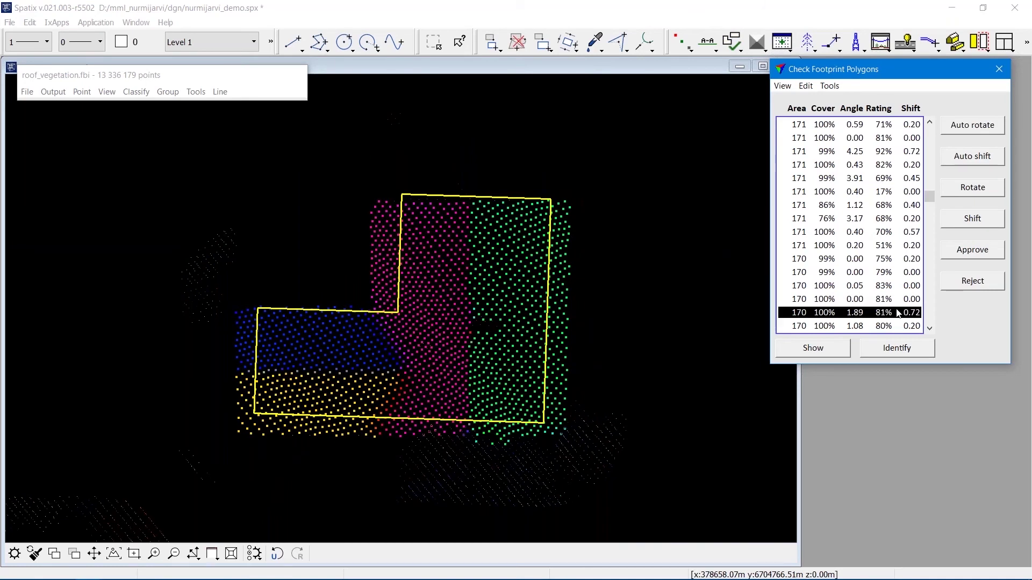
left_click(972, 125)
left_click(760, 219)
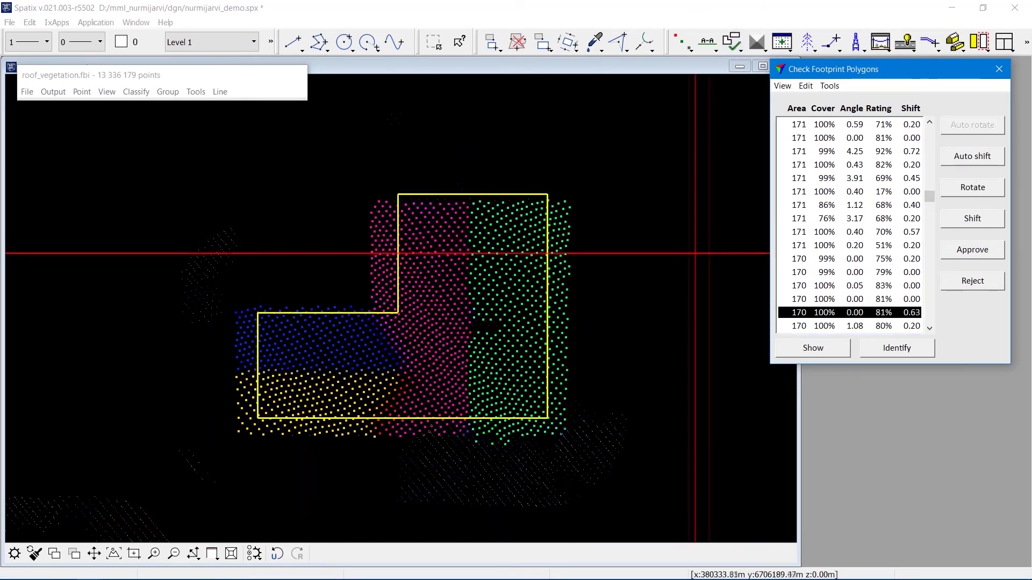
left_click(969, 157)
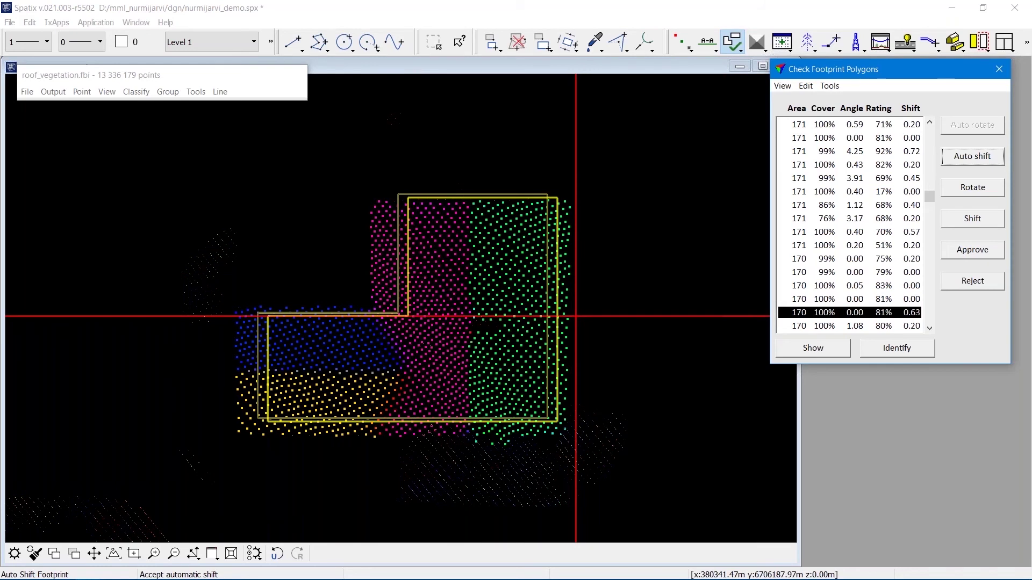
left_click(576, 316)
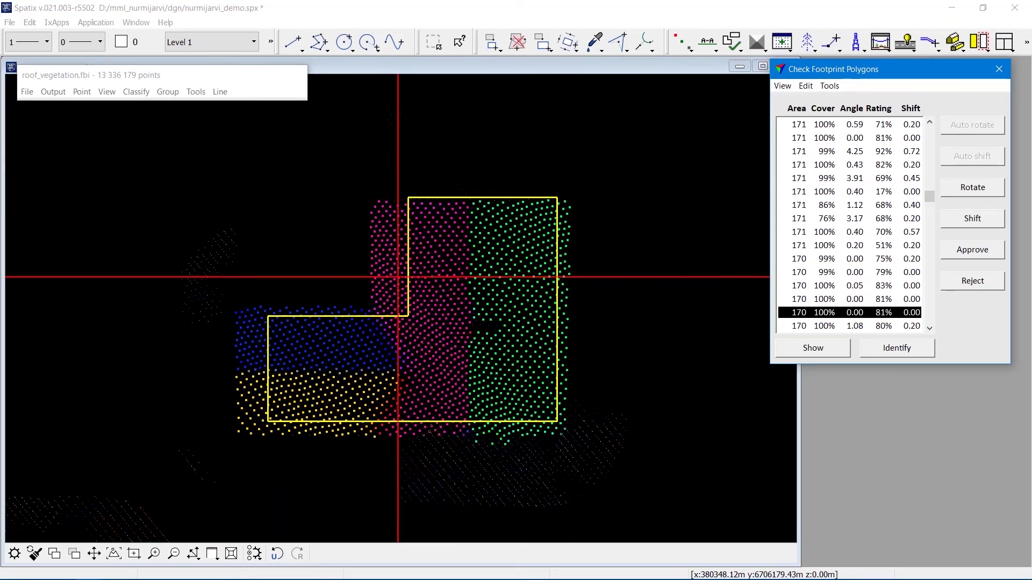
- Automatically rotate and shift the area 170 footprint with angle 1.08 and shift 0.20 to fit its roof points
left_click(869, 326)
left_click(966, 129)
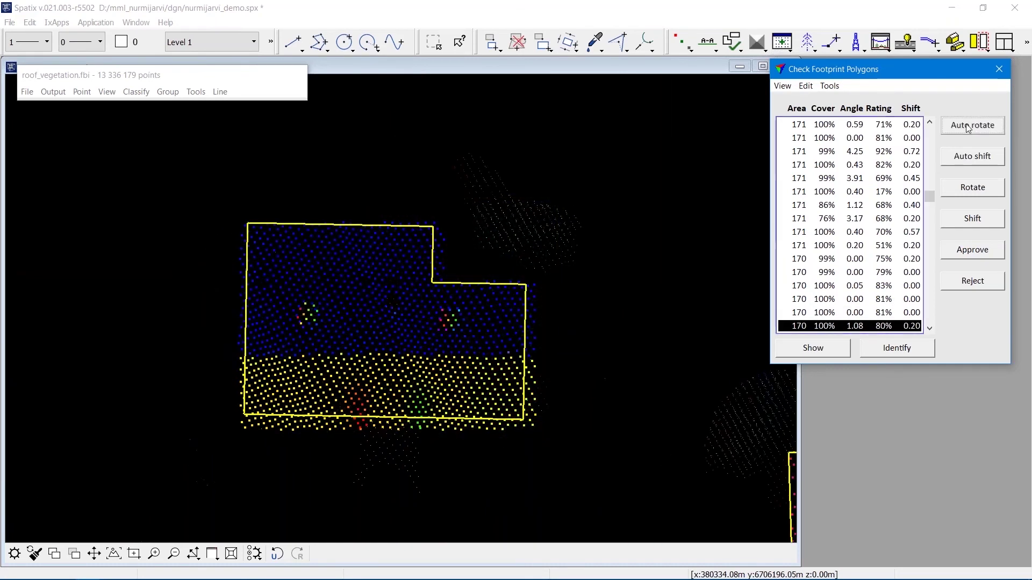
left_click(962, 156)
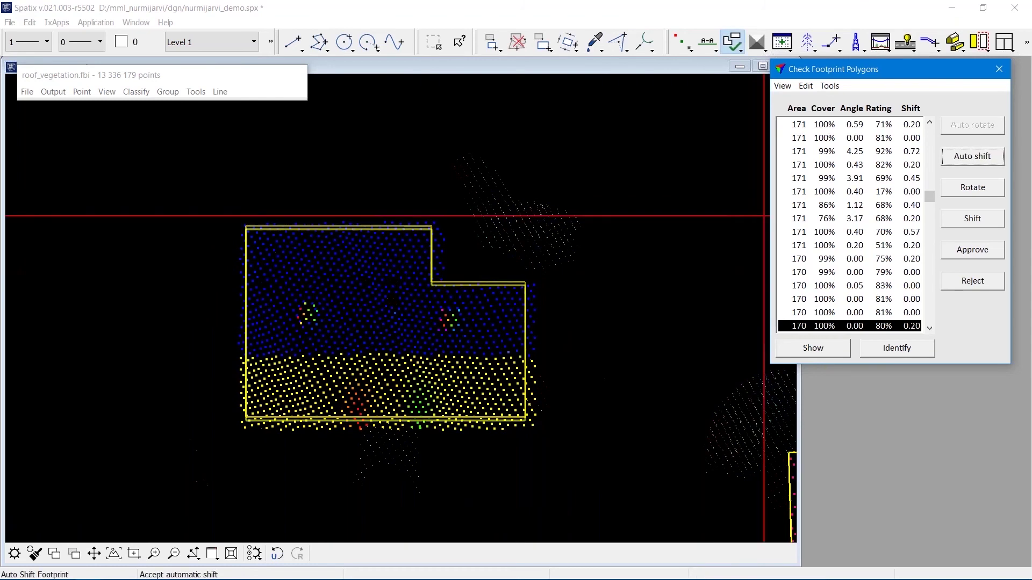
- Find the area 170 footprint with 94% cover and angle 0.17 in the list, and automatically rotate and shift it
left_click(929, 328)
left_click(929, 328)
left_click(929, 328)
left_click(892, 299)
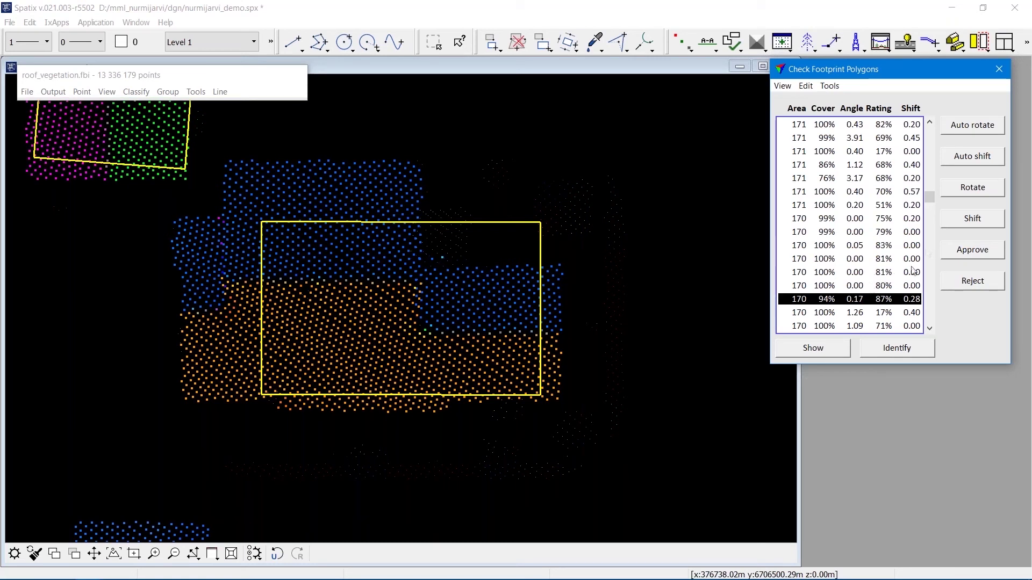
left_click(972, 126)
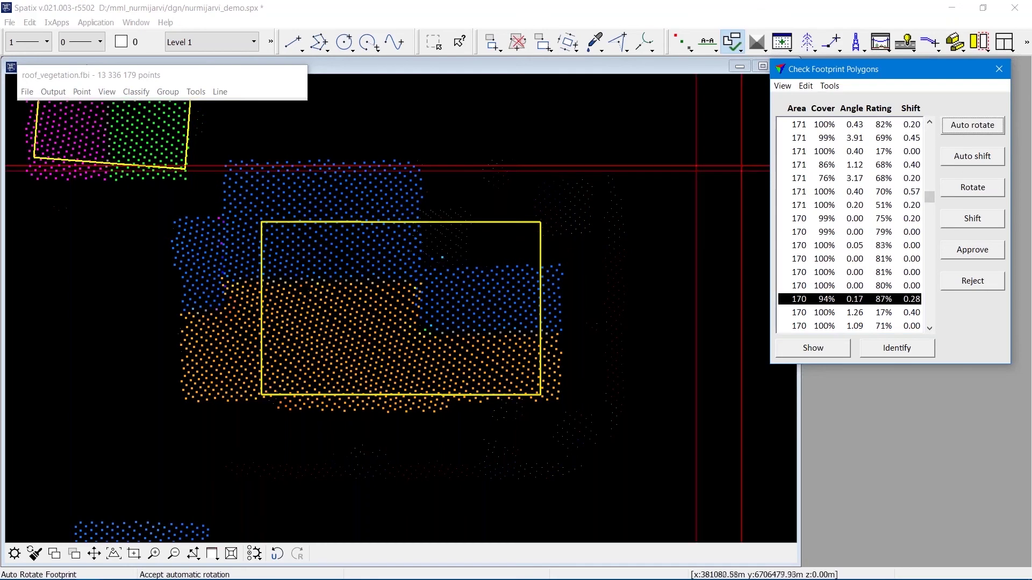
left_click(971, 156)
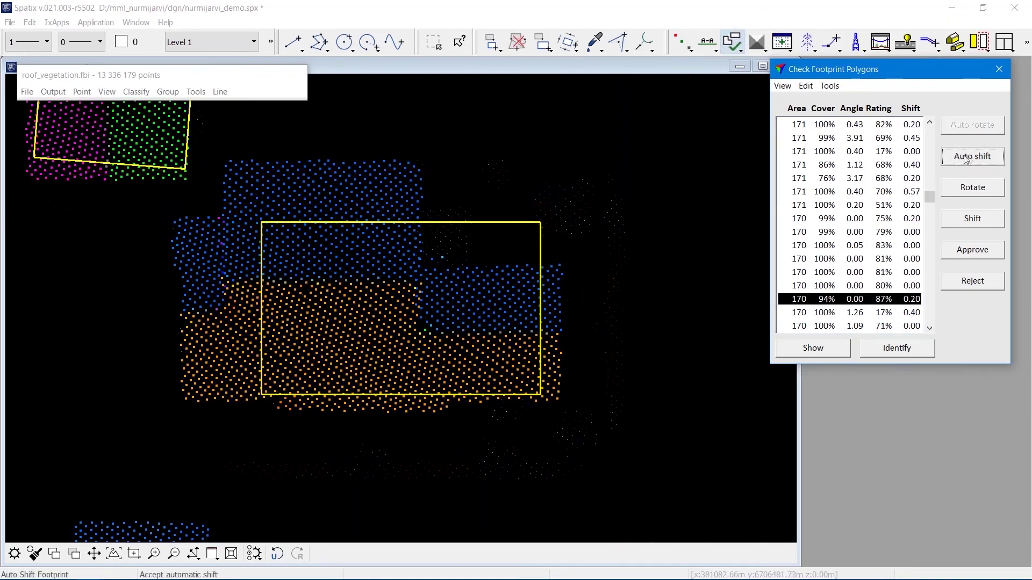
- Automatically rotate and shift the area 170 footprint with angle 1.26, and automatically rotate the one with angle 1.09
left_click(849, 313)
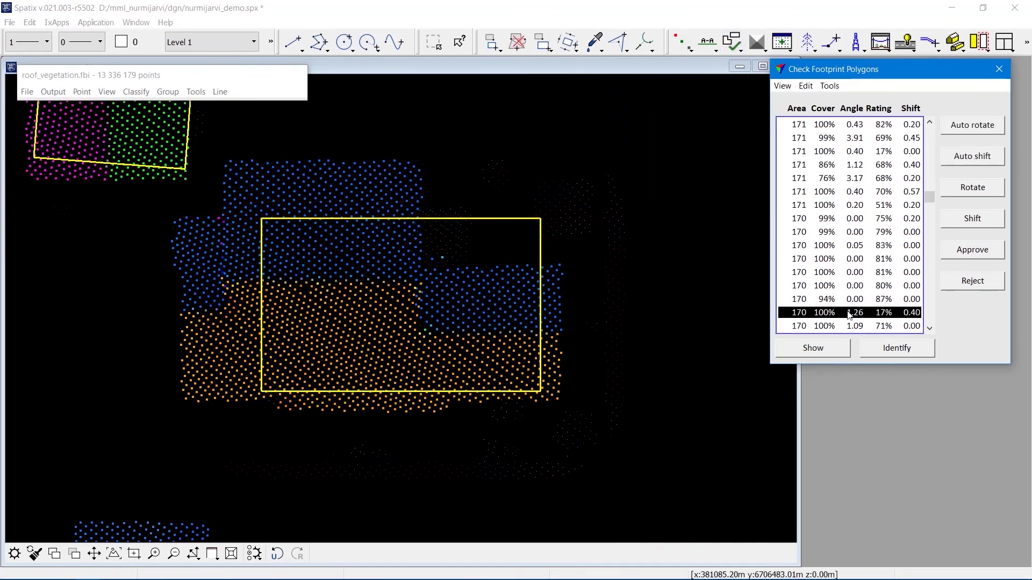
left_click(955, 132)
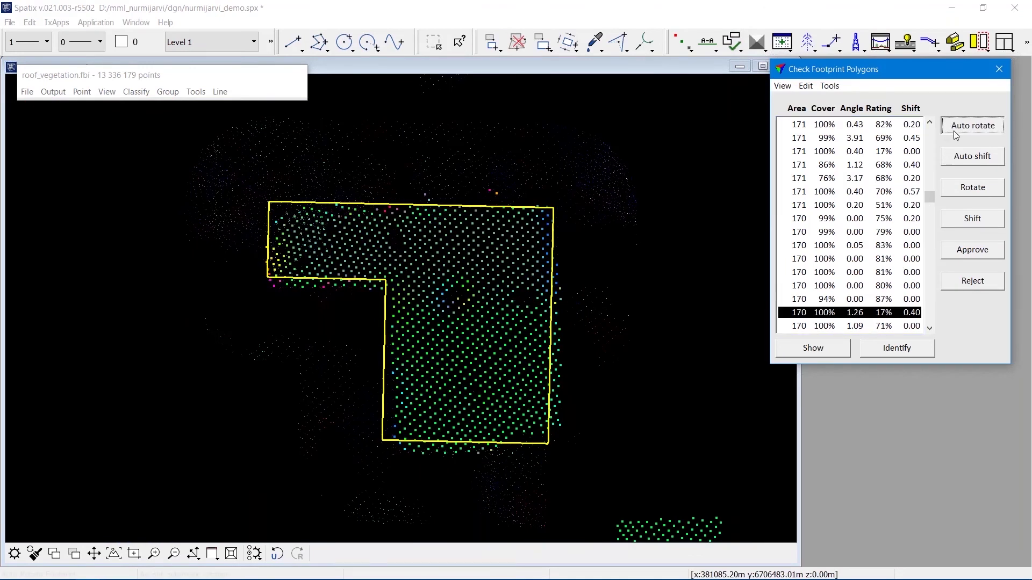
left_click(950, 159)
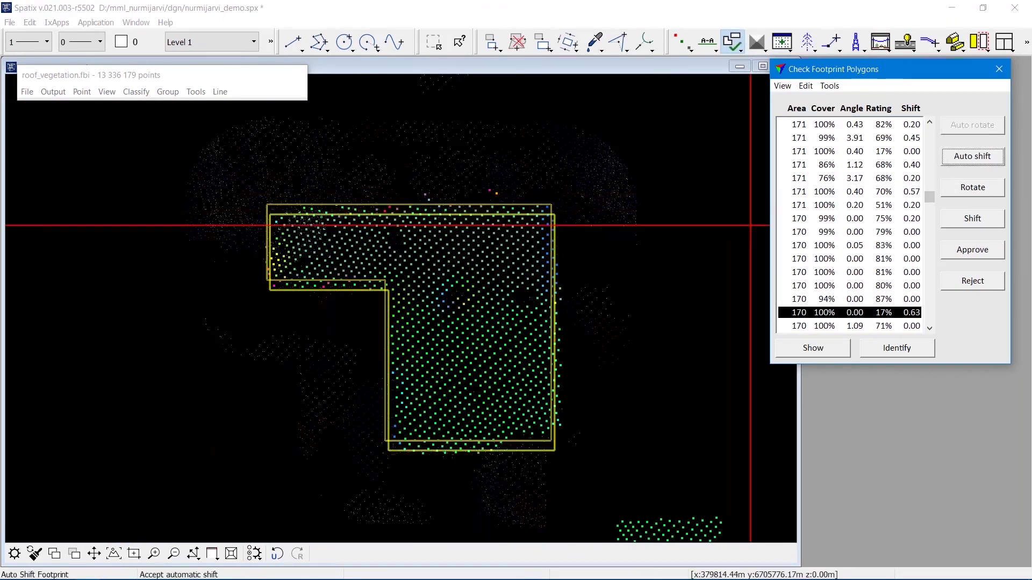
left_click(894, 326)
left_click(972, 131)
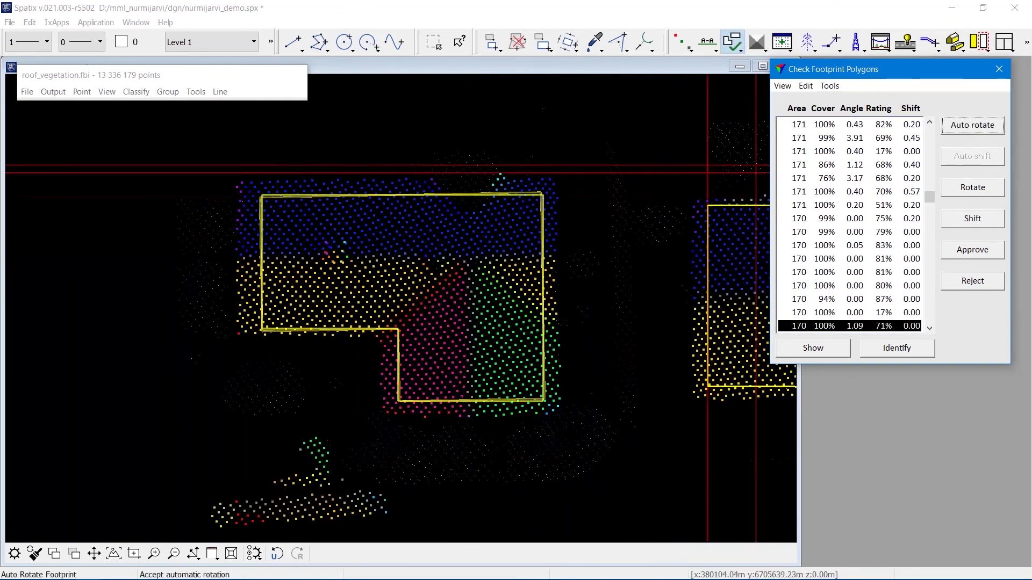
- Find the U-shaped area 170 footprint with angle 0.44 and shift 0.28 in the list, and automatically rotate and shift it
left_click(929, 329)
left_click(929, 329)
left_click(929, 329)
left_click(929, 329)
left_click(929, 329)
left_click(929, 329)
left_click(882, 260)
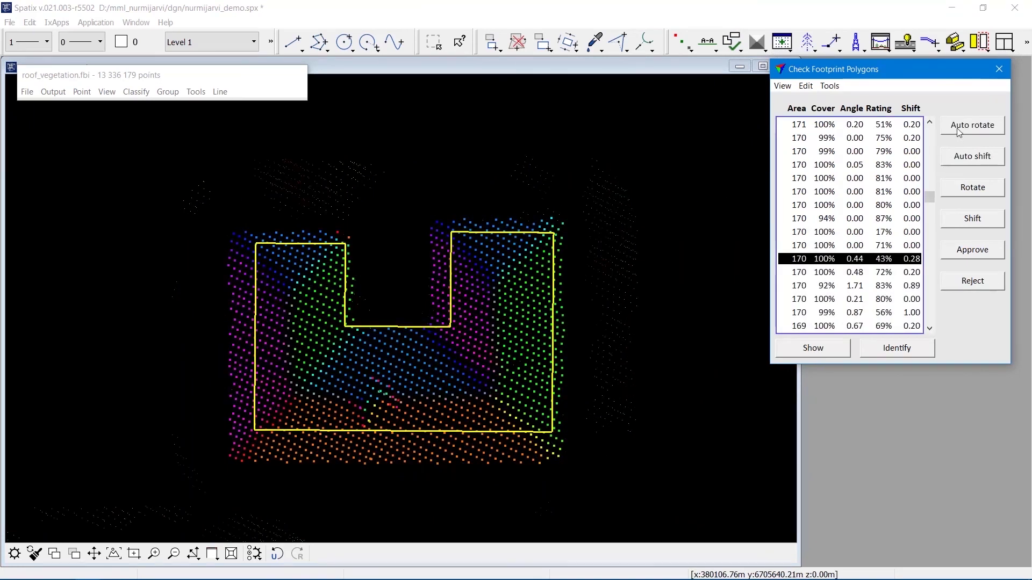
left_click(960, 131)
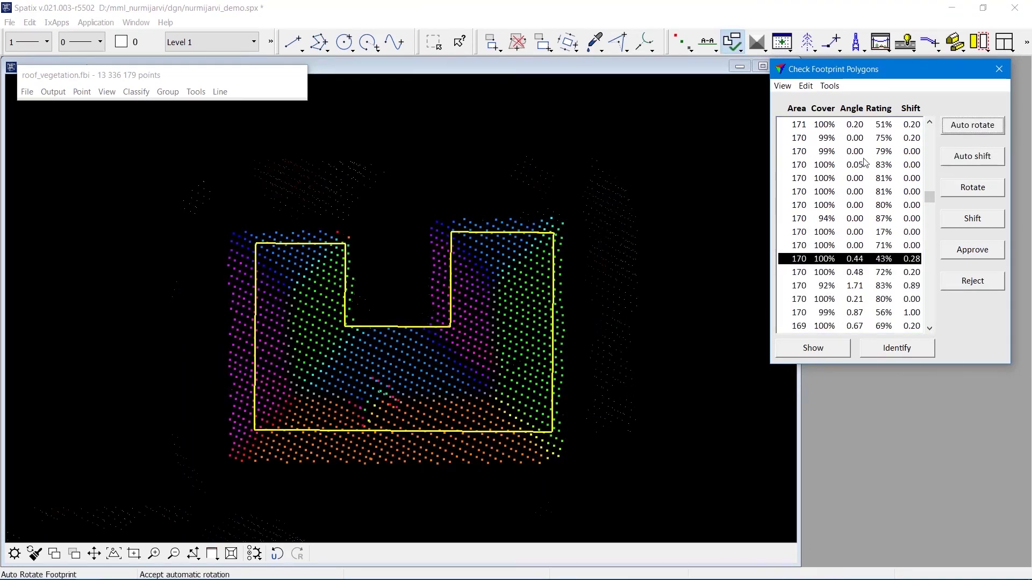
left_click(961, 160)
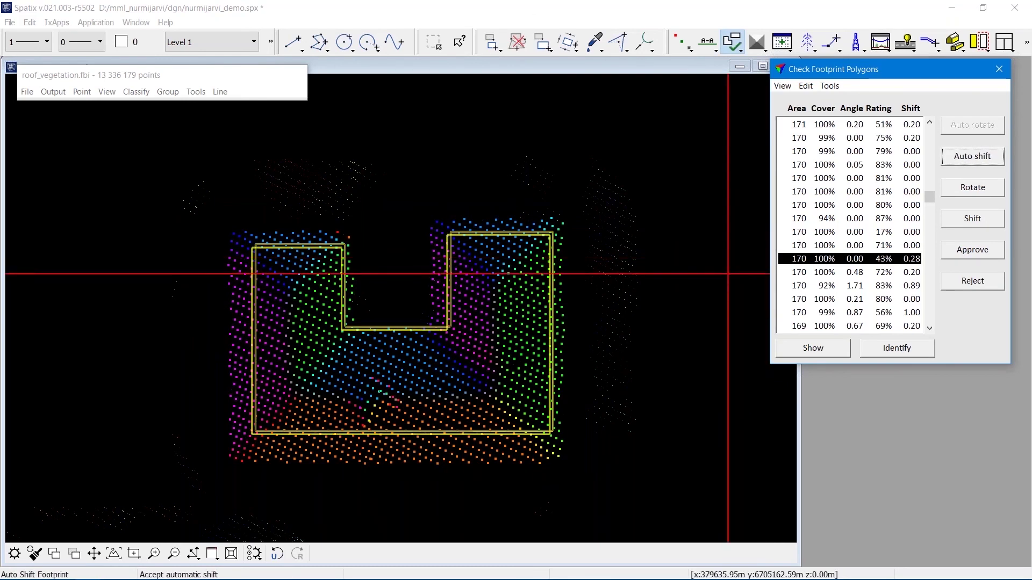
- Automatically rotate and shift the area 170 footprint with angle 0.48 and shift 0.20 to fit its roof points
left_click(903, 272)
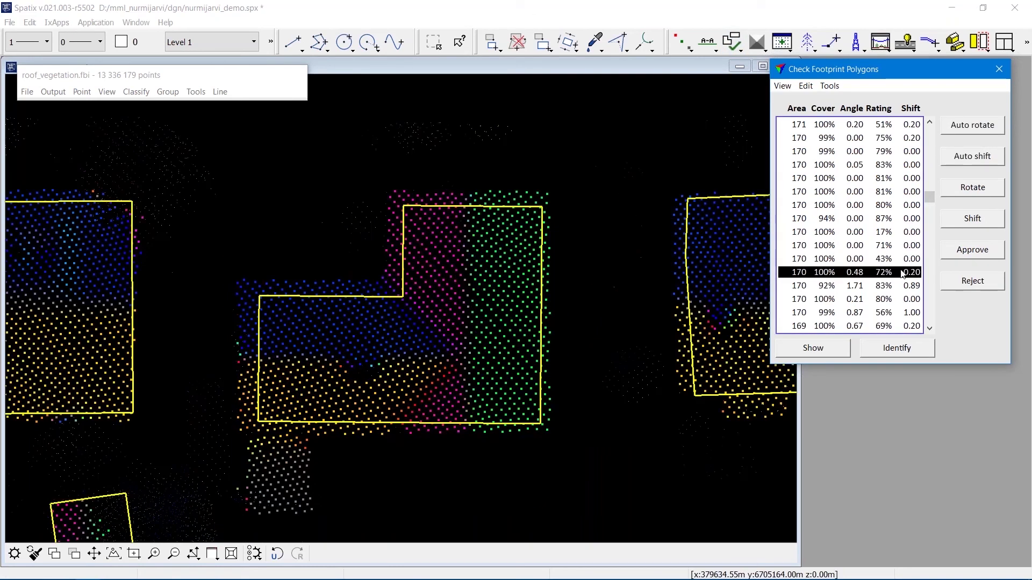
left_click(962, 127)
left_click(951, 162)
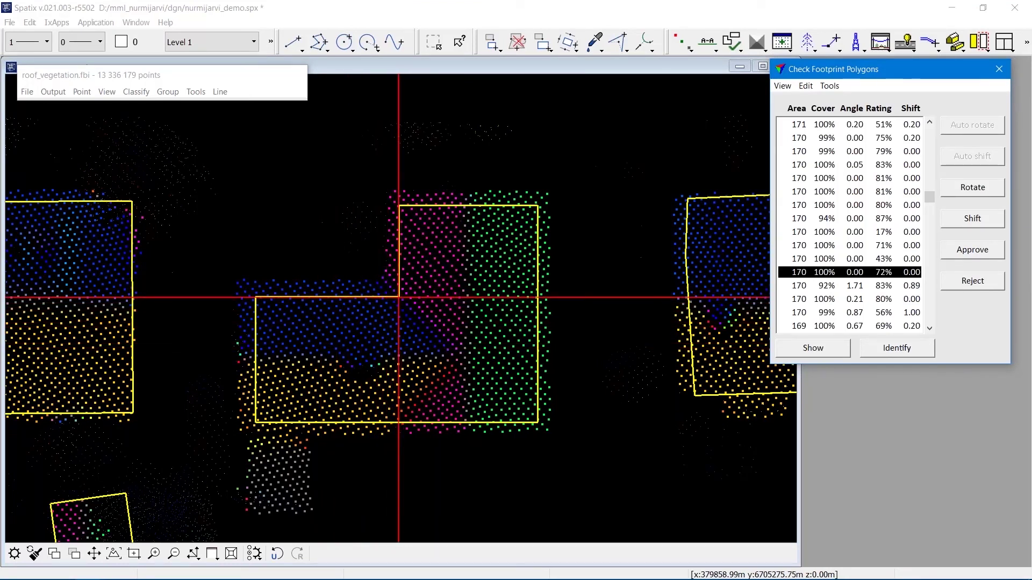
- Select the area 170 footprint with 92% cover and angle 1.71, and fix all its corners using the angle from the point cloud
left_click(912, 286)
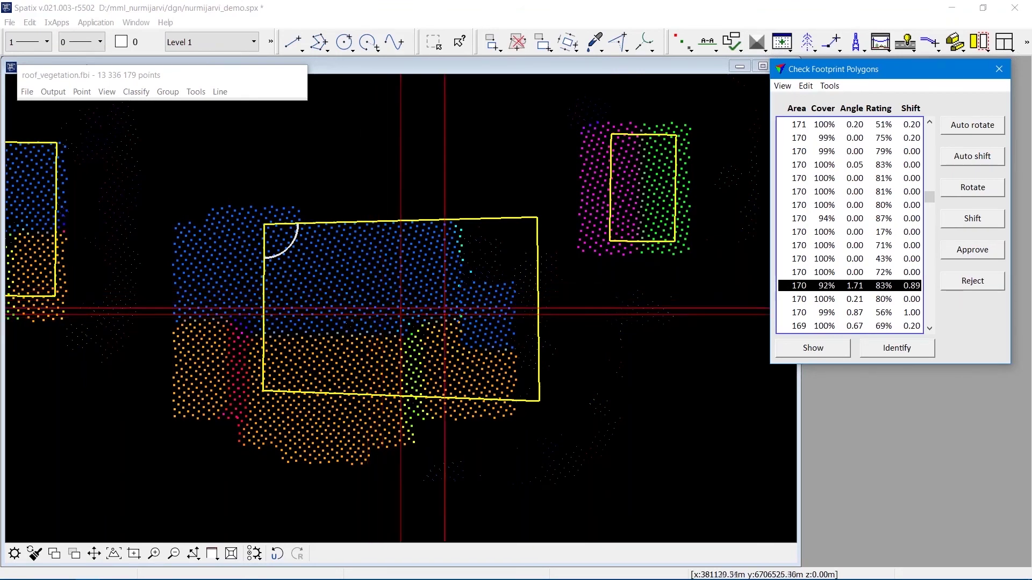
left_click(829, 86)
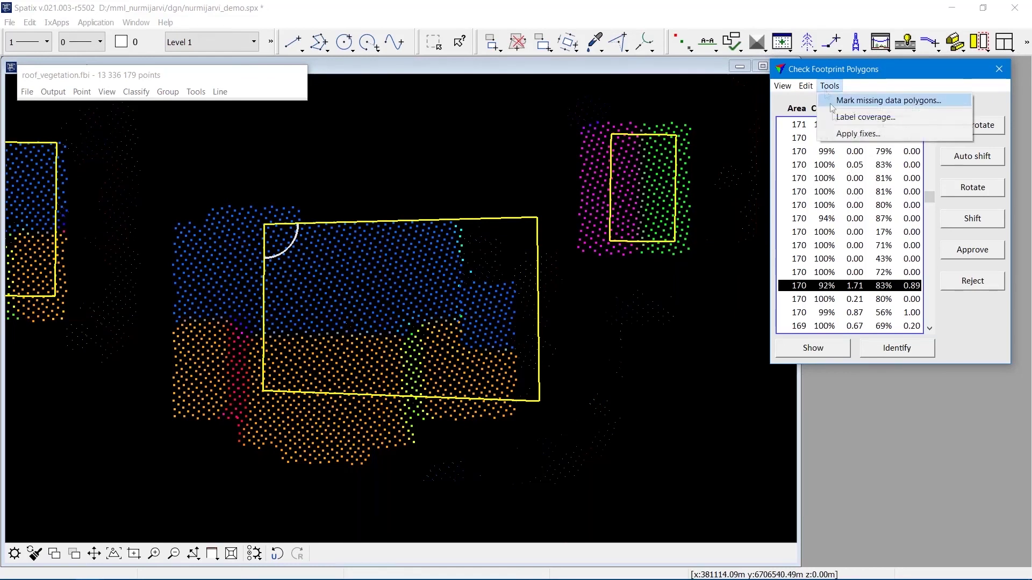
left_click(833, 156)
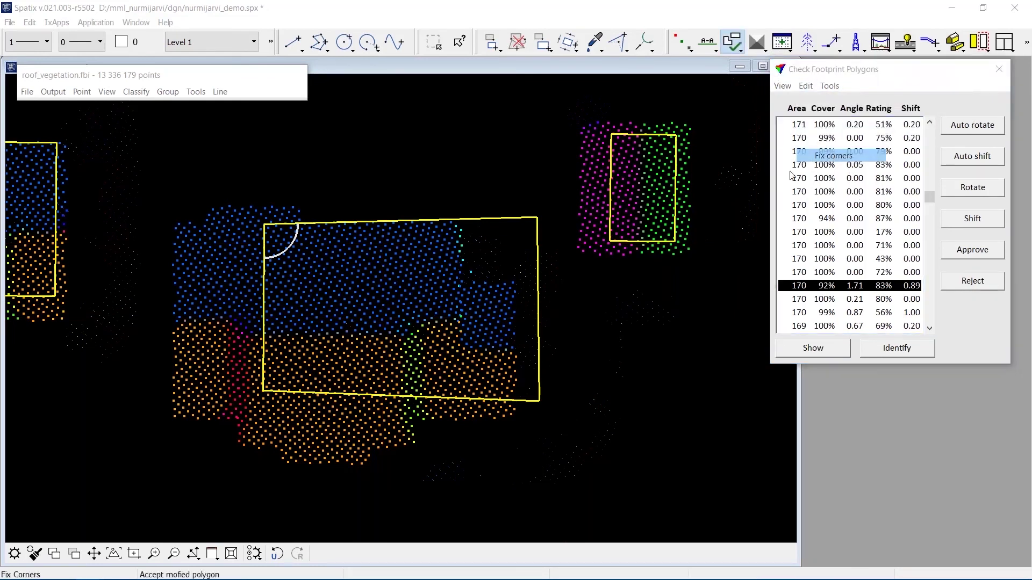
left_click(506, 295)
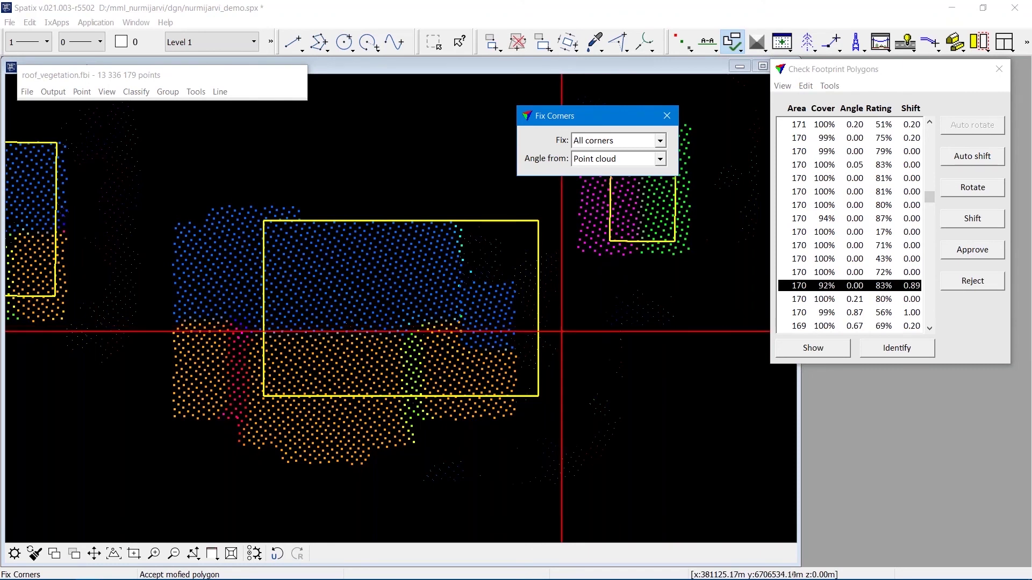
- Manually shift the 92% cover footprint until its lower-right corner meets the roof points' corner, and automatically rotate the area 170 footprint with angle 0.21
left_click(968, 219)
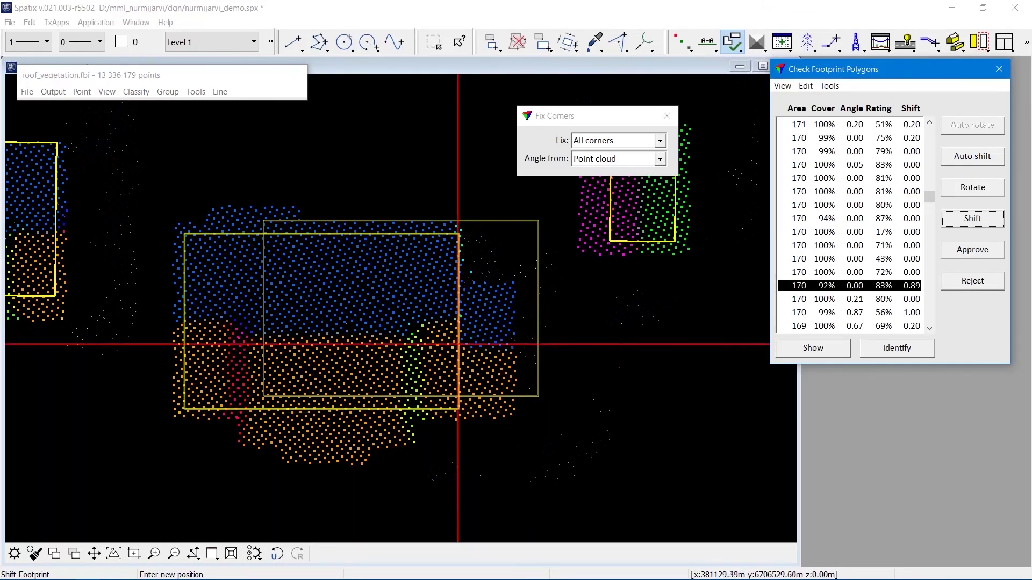
left_click(513, 345)
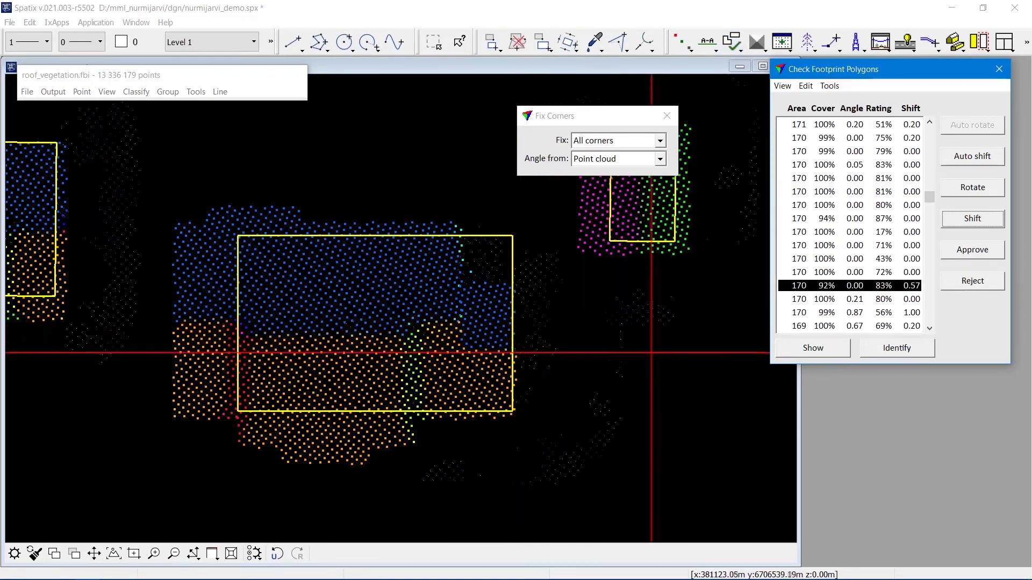
left_click(905, 303)
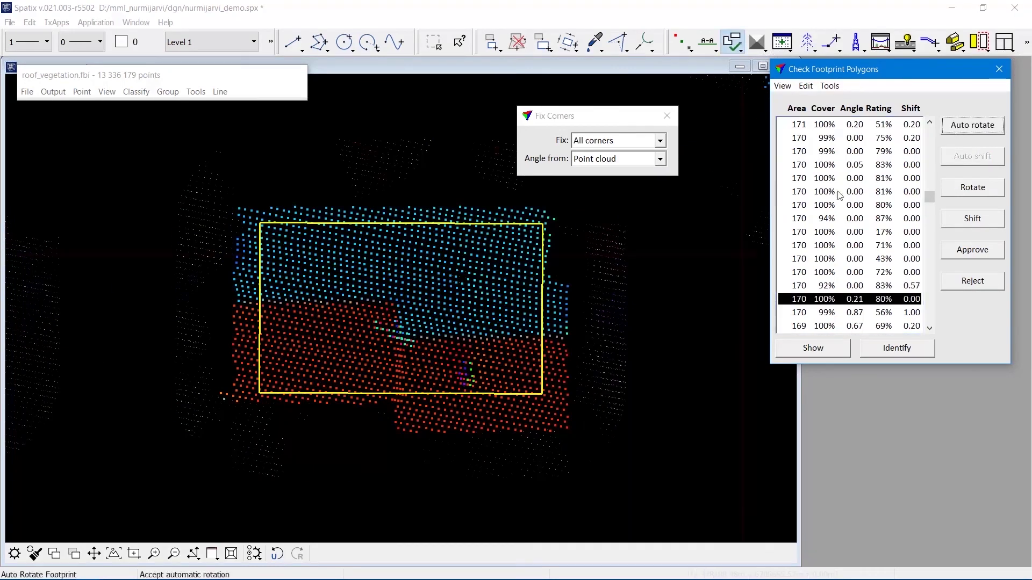
left_click(728, 259)
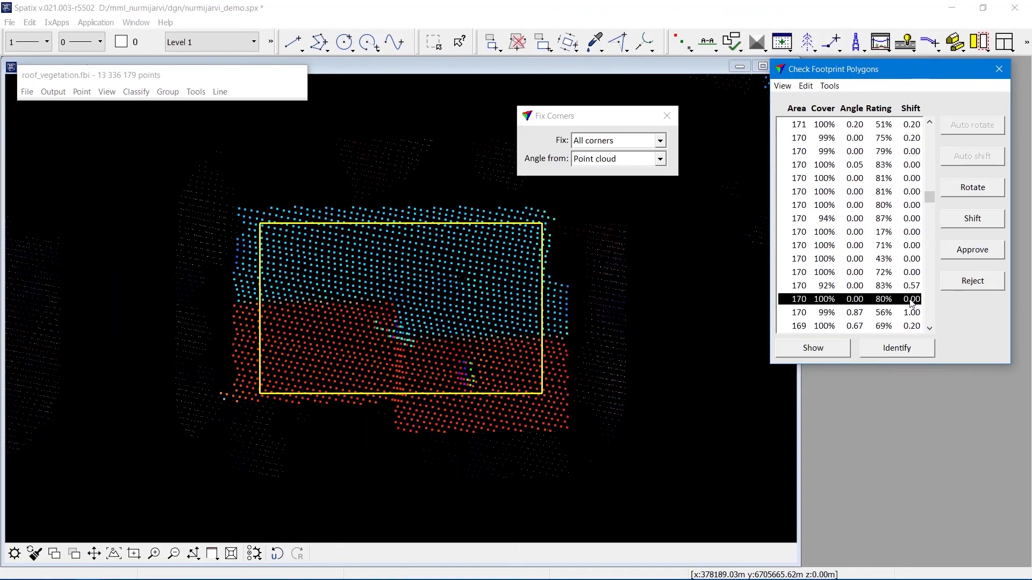
- Automatically rotate and shift the L-shaped area 170 footprint with angle 0.87 and shift 1.00 to fit its roof points
left_click(877, 312)
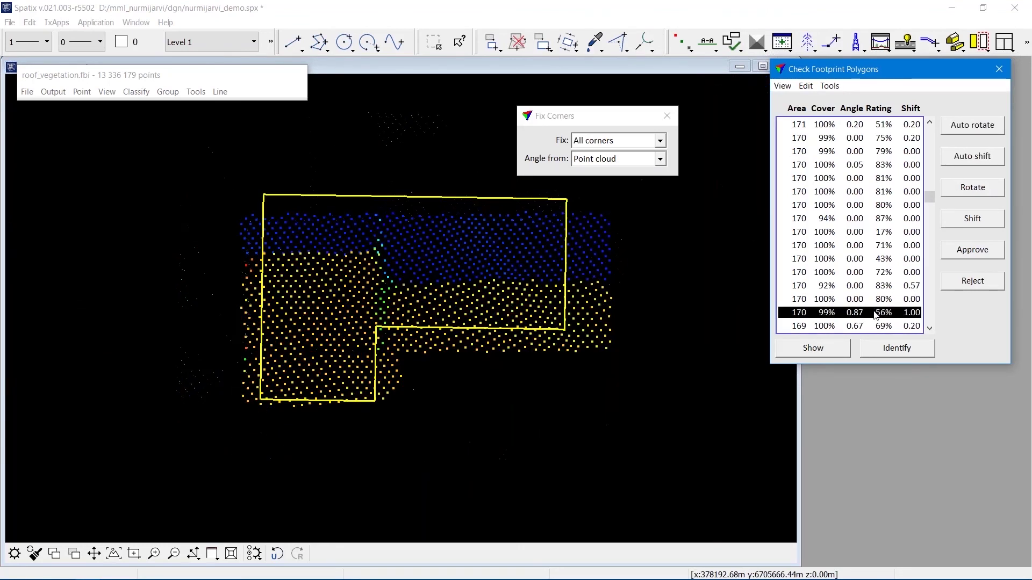
left_click(960, 127)
left_click(744, 205)
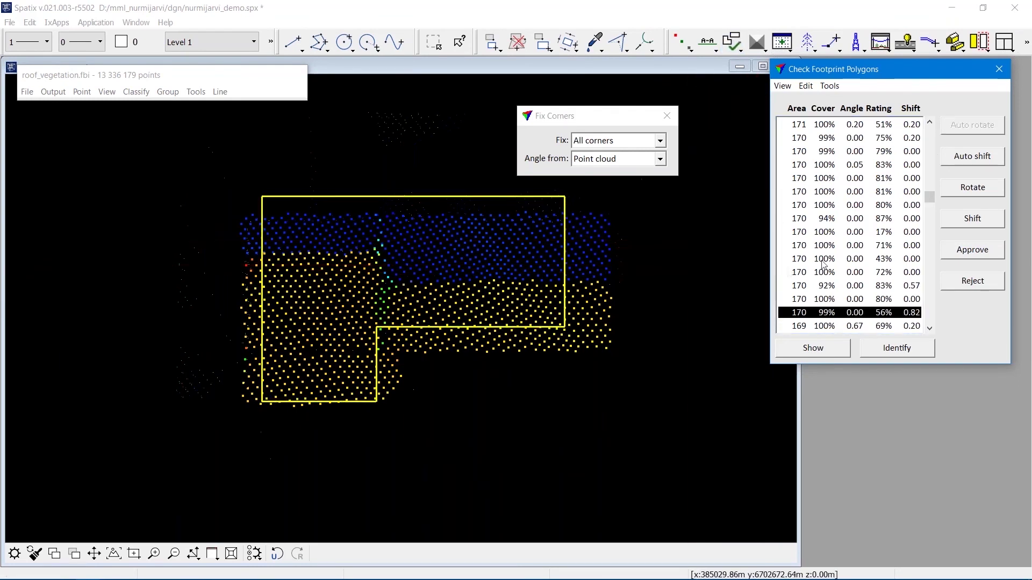
left_click(706, 264)
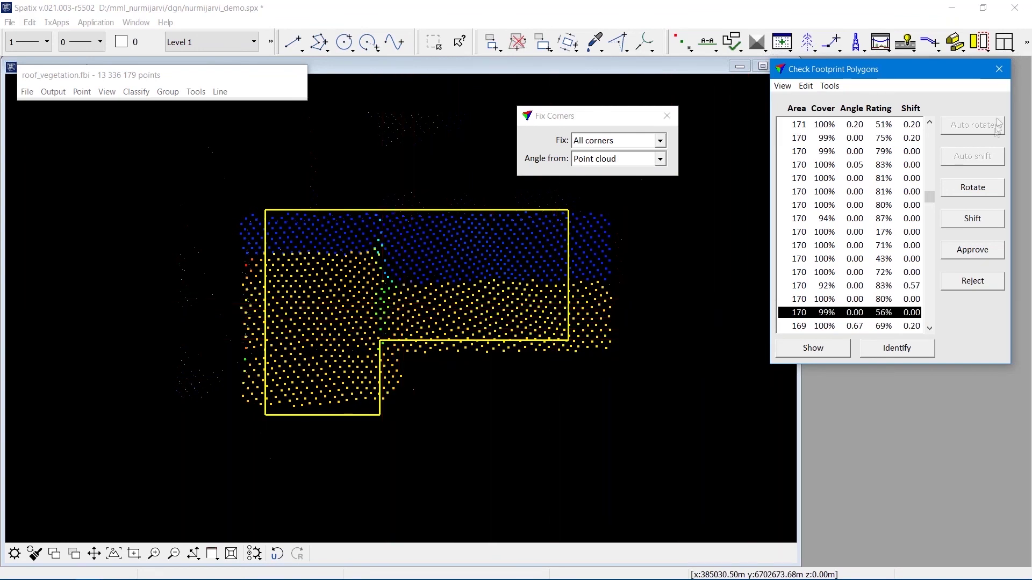
- Close the footprint polygon check and exit the program without saving the changes to nurmijarvi_demo.spx
left_click(1000, 70)
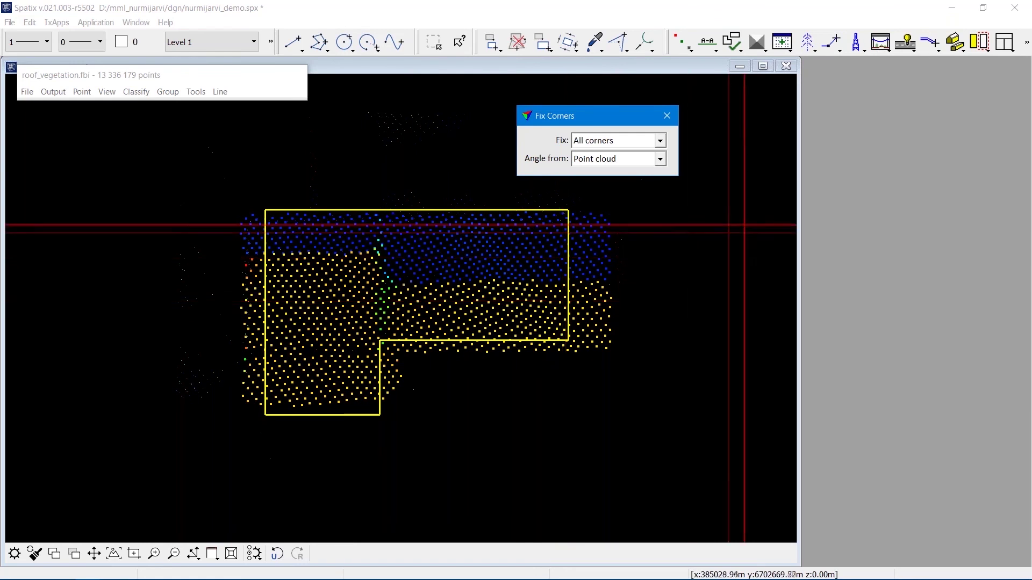
left_click(1018, 8)
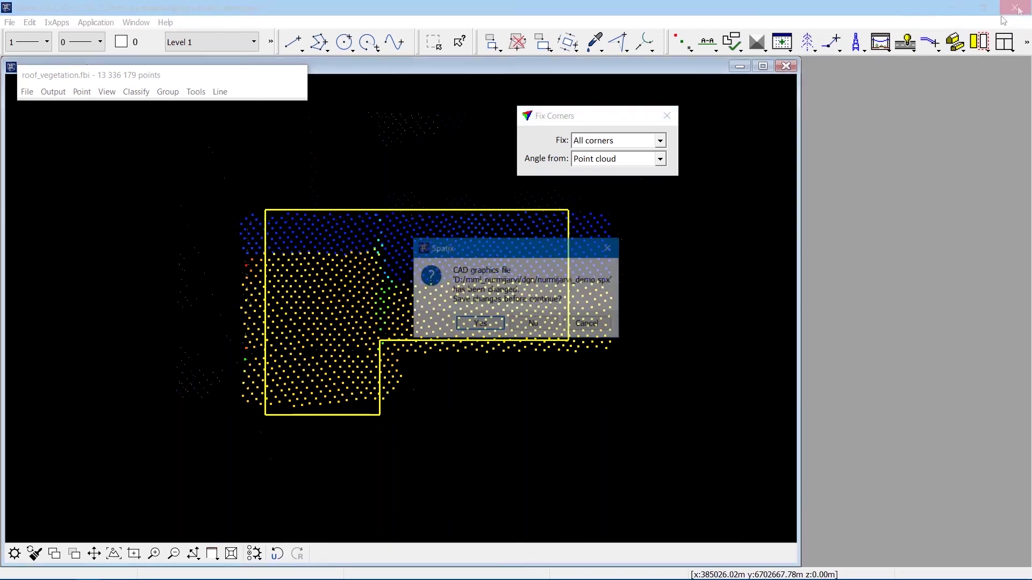
left_click(553, 325)
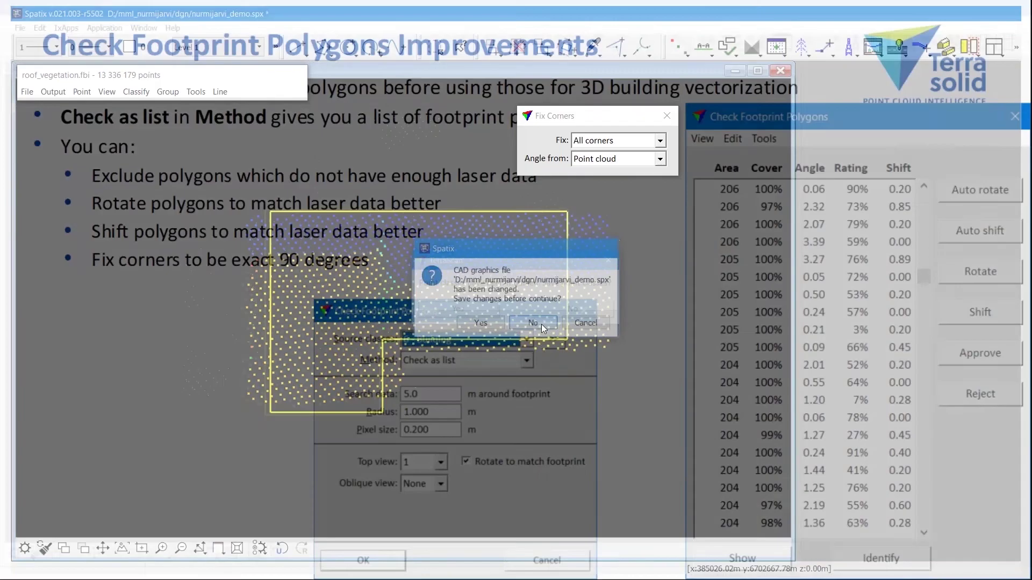